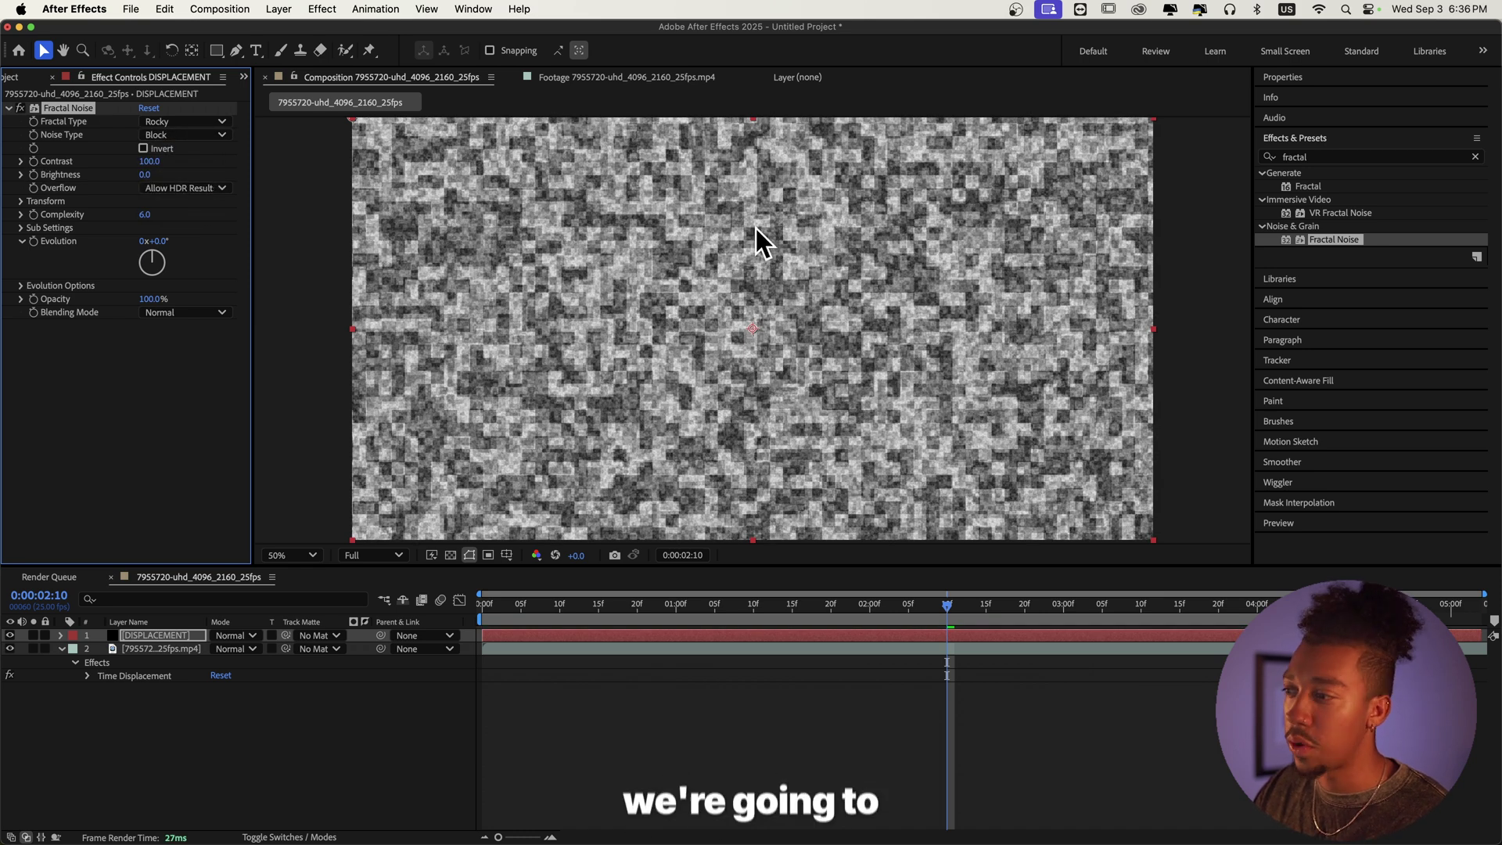
Step: Set the DISPLACEMENT layer's Fractal Noise contrast to 350, brightness to -30 and transform scale to 233
click(21, 161)
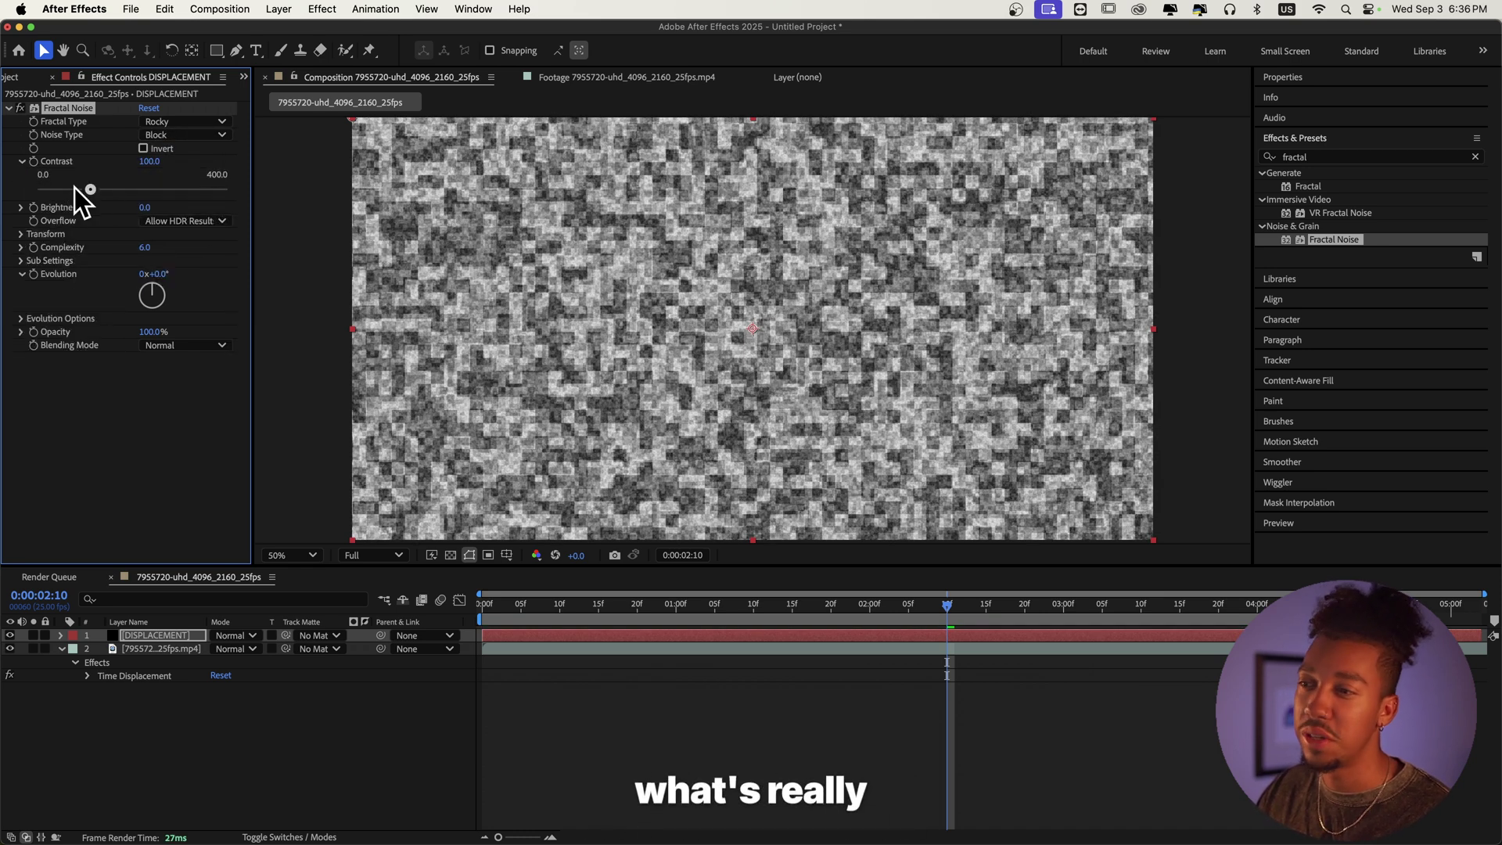
drag(90, 190, 234, 200)
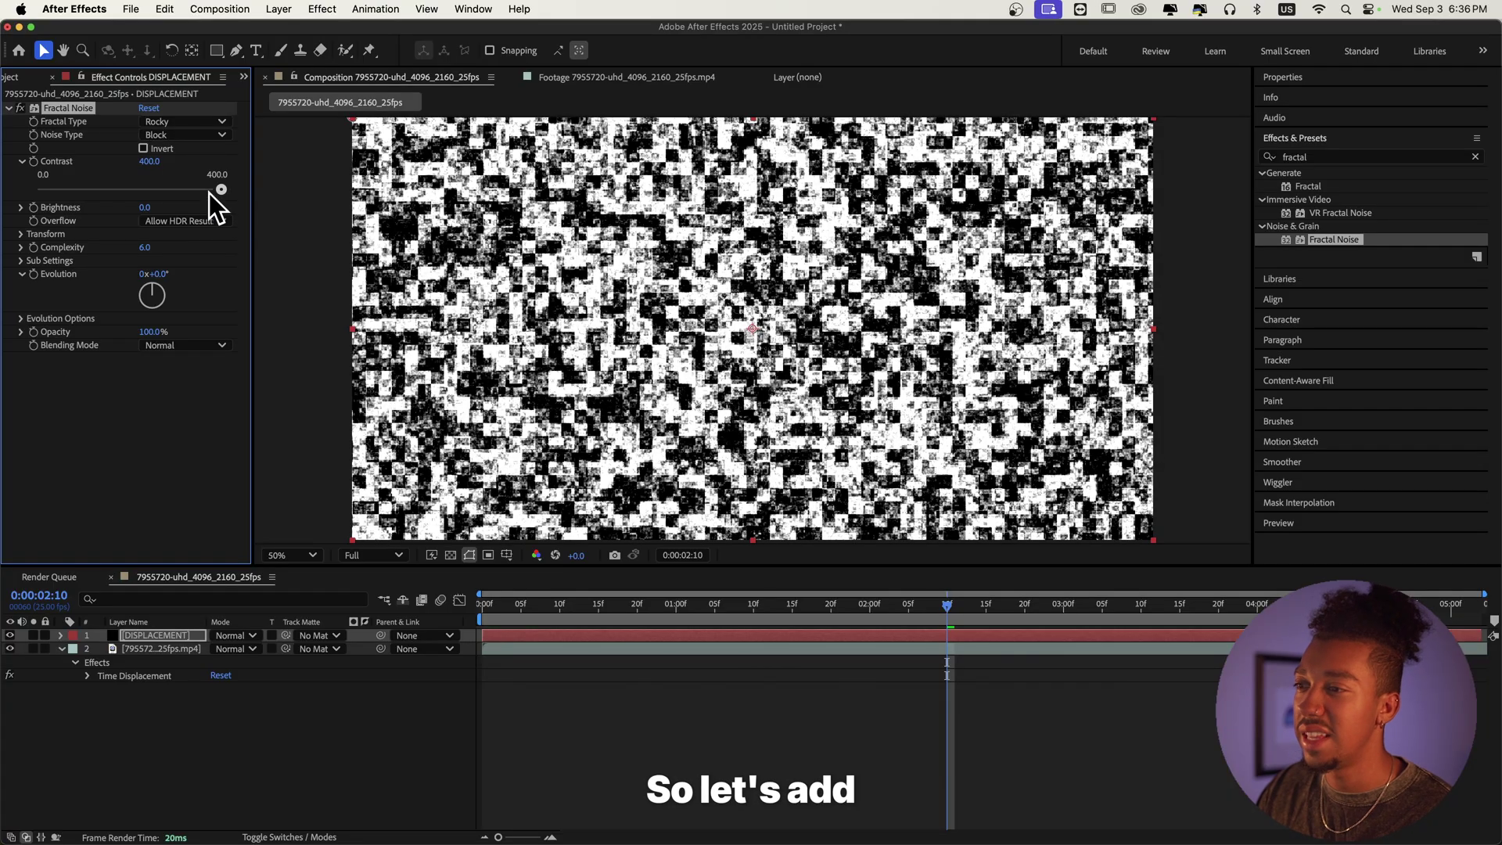
drag(144, 164, 8, 173)
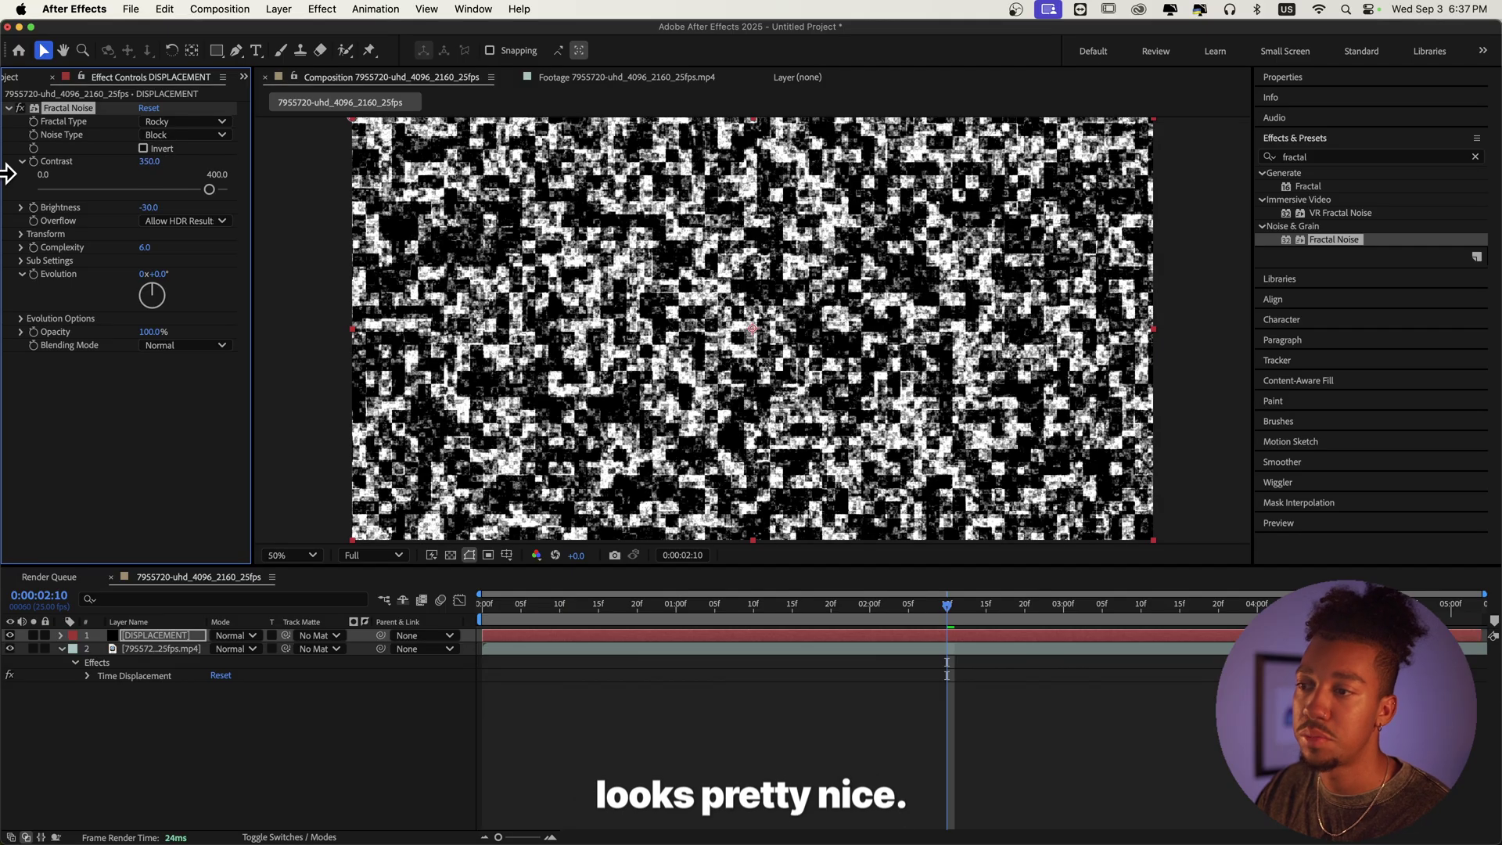
click(26, 238)
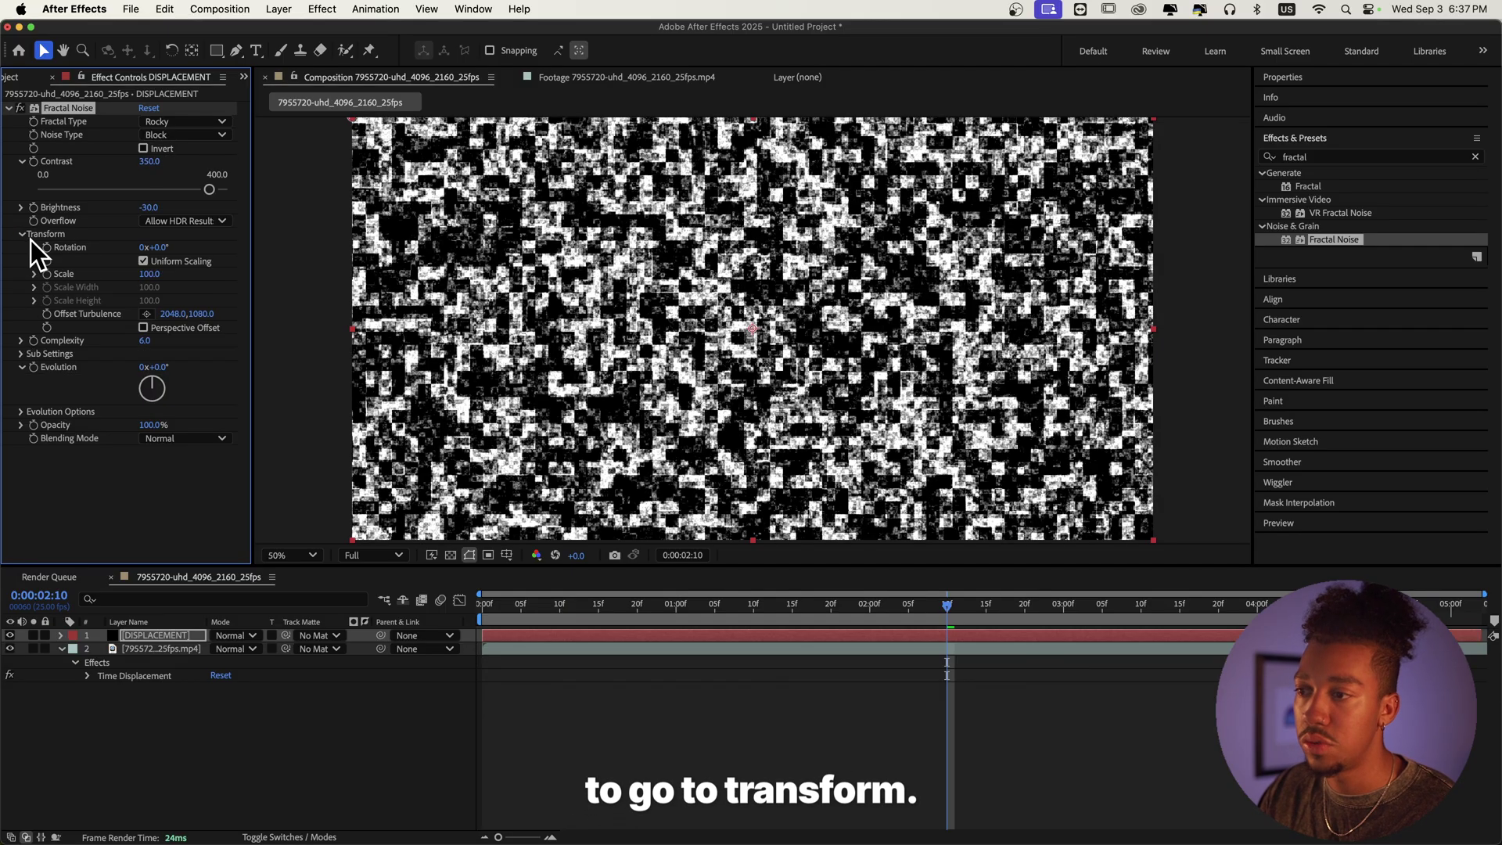
drag(144, 271, 267, 286)
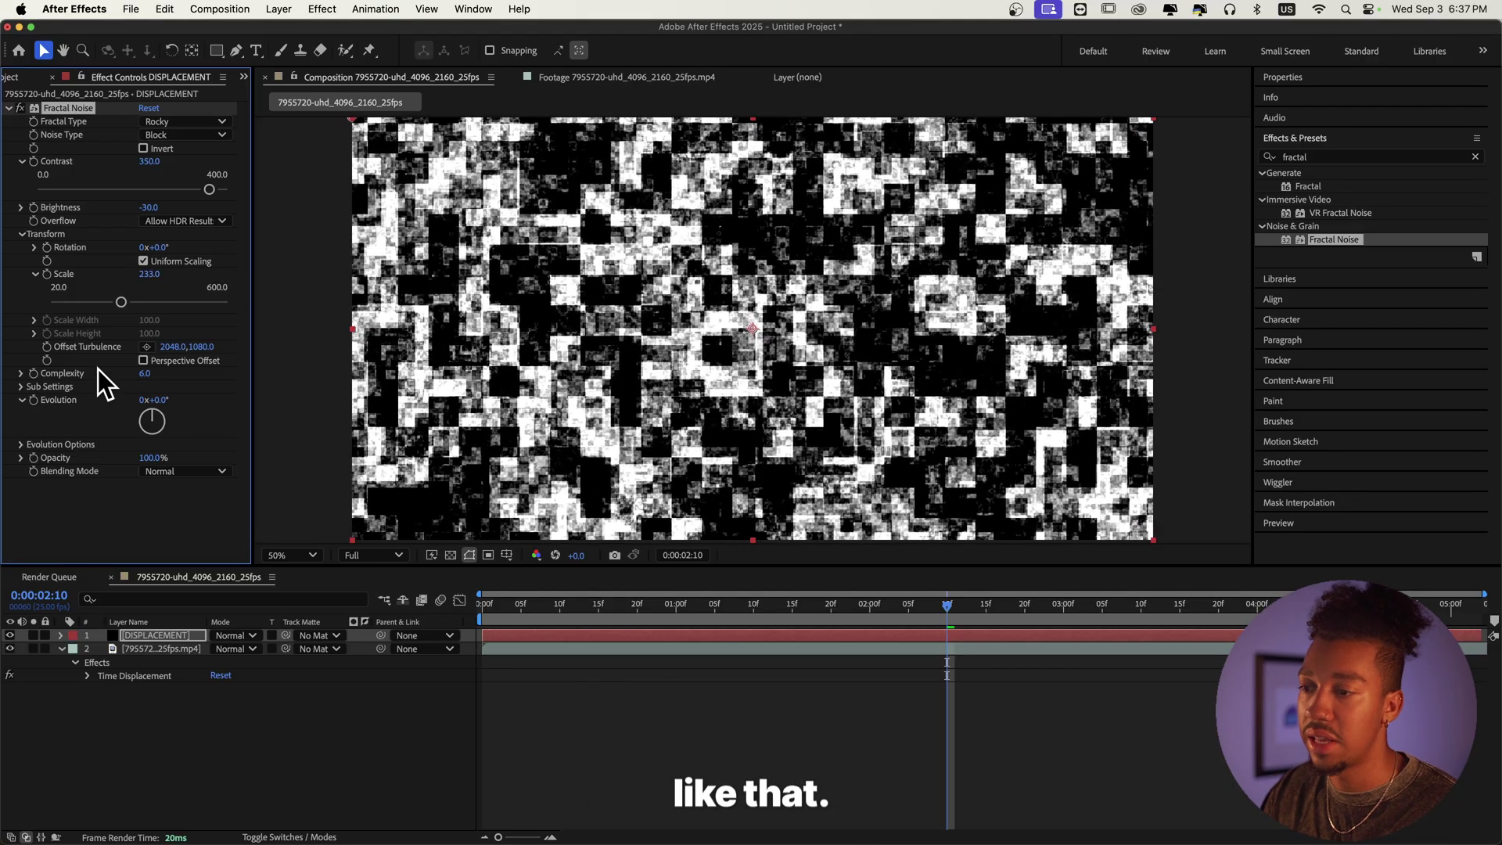
Step: Animate the Fractal Noise Random Seed with the expression time*12 and preview the noise from the start
click(21, 446)
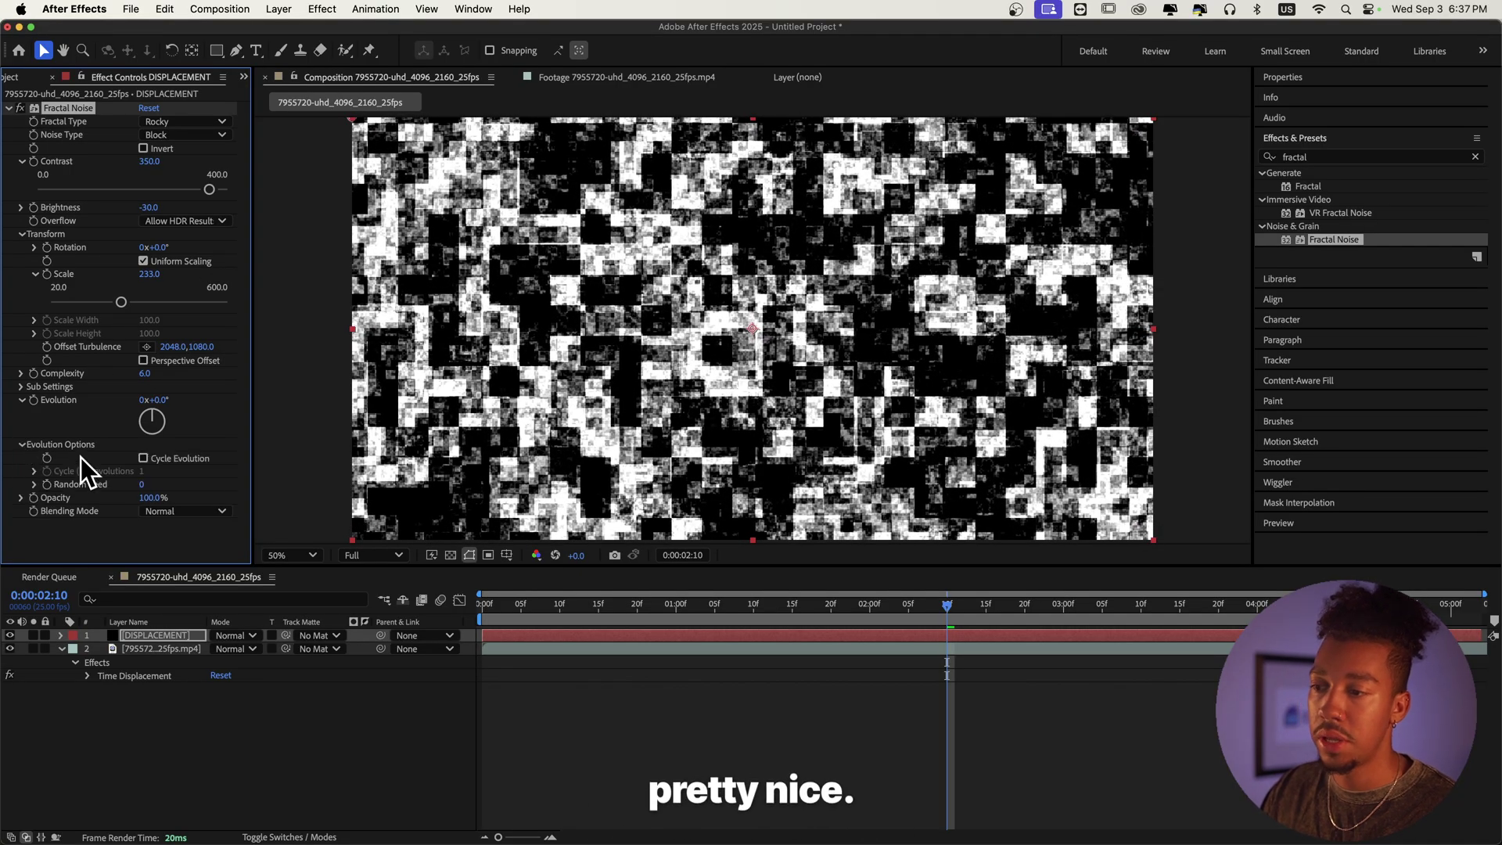
alt+click(48, 486)
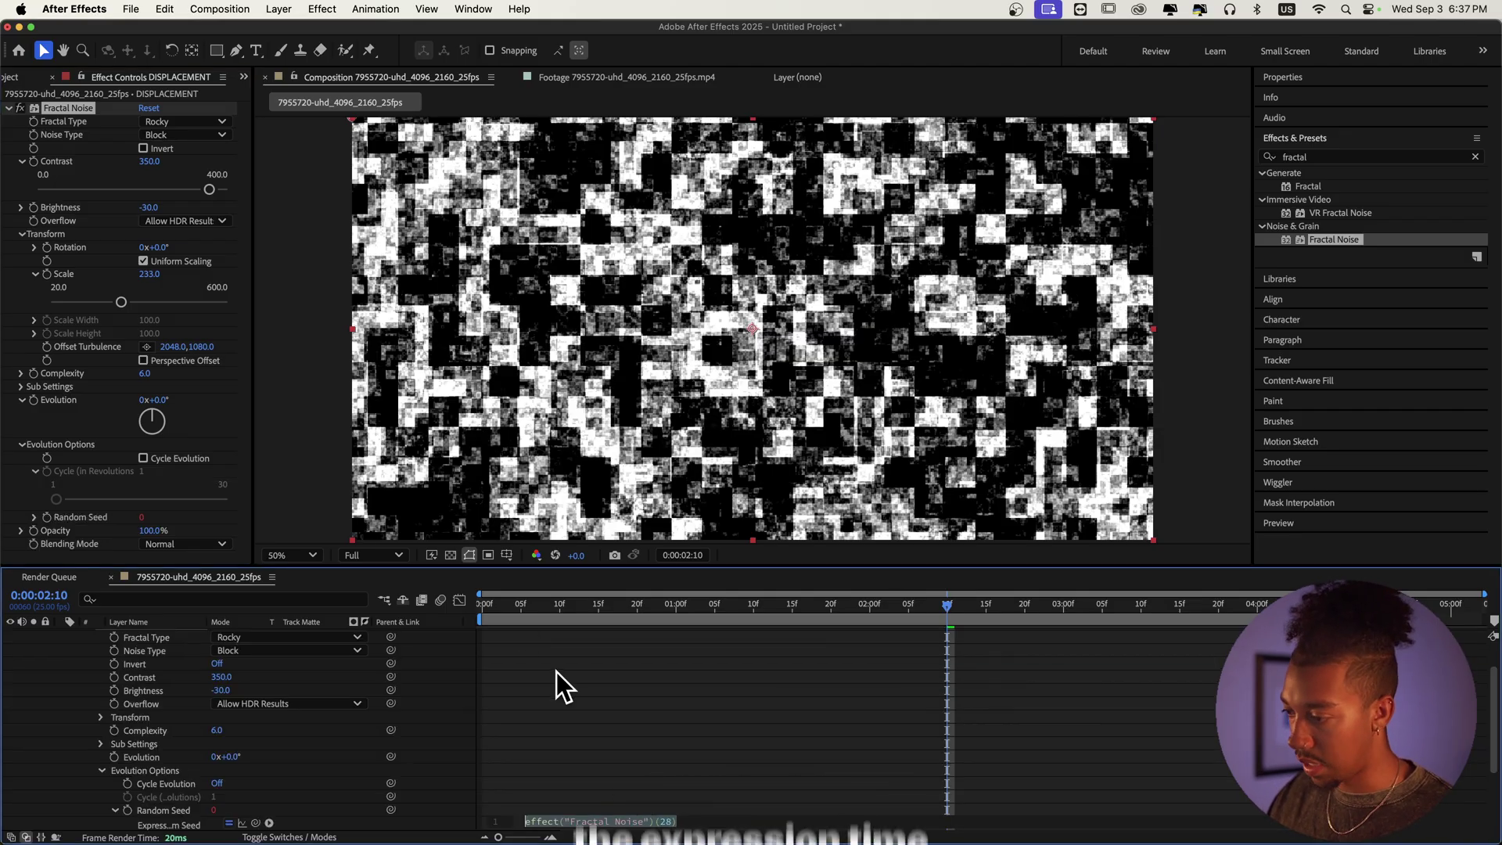
text(time)
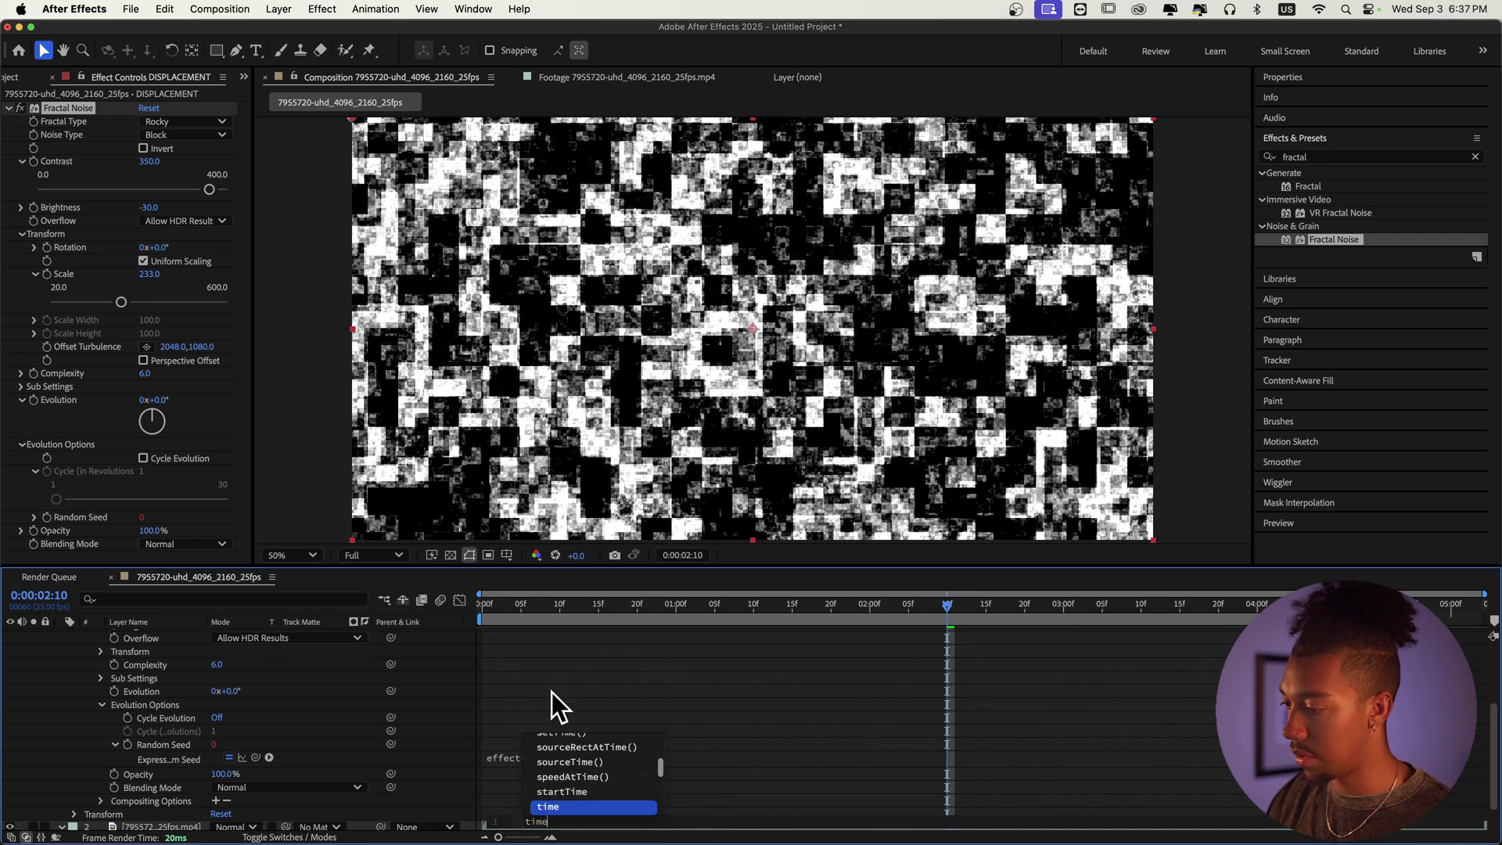
text(*24)
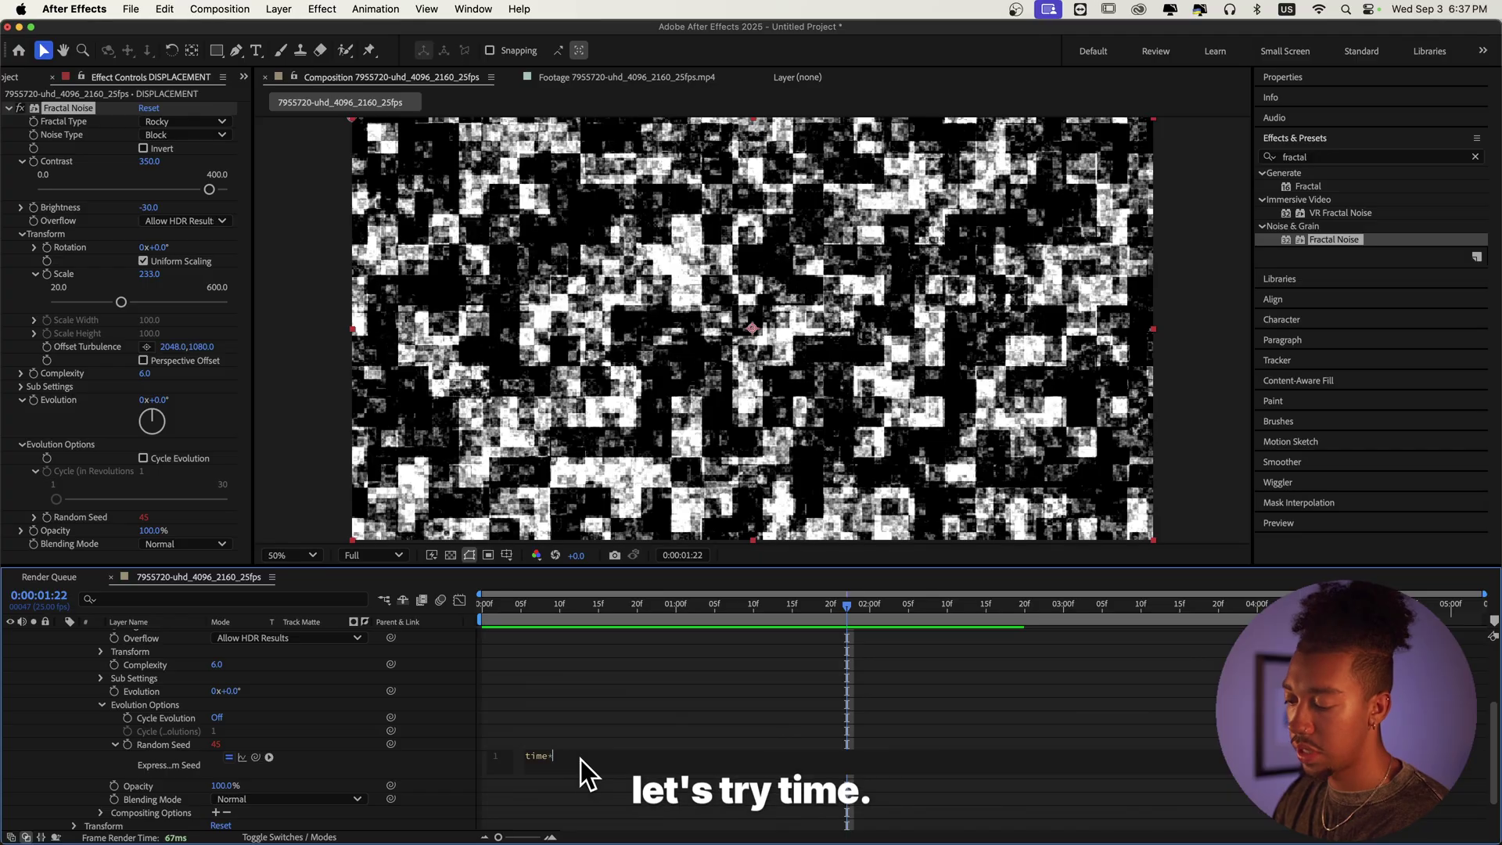
text(12)
click(479, 612)
key(space)
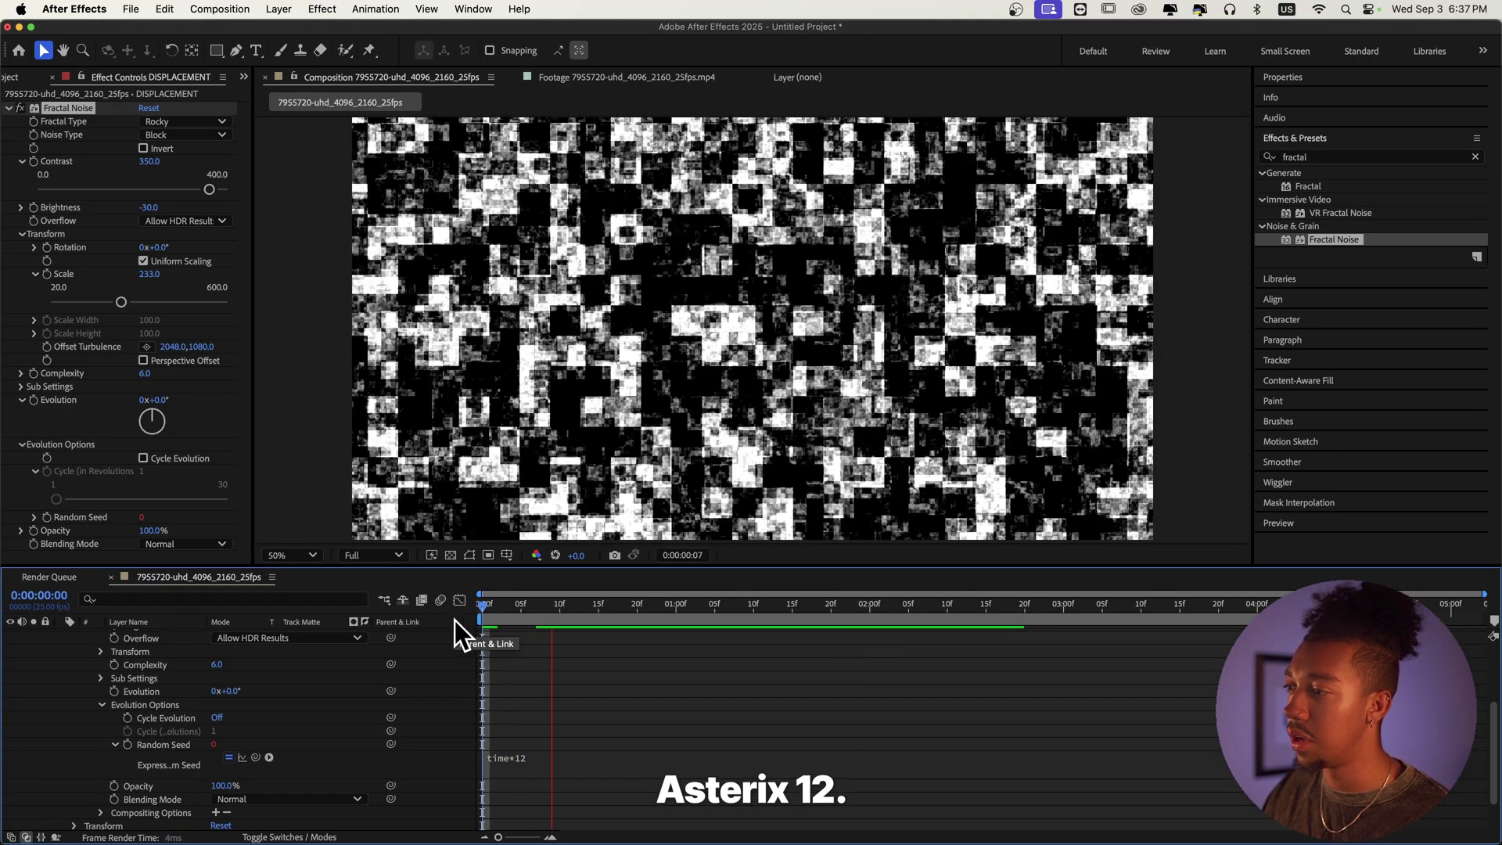
Step: Hide the DISPLACEMENT layer and choose it as the Time Displacement Layer in the footage layer's Time Displacement effect
scroll(24, 672, up, 3)
click(9, 635)
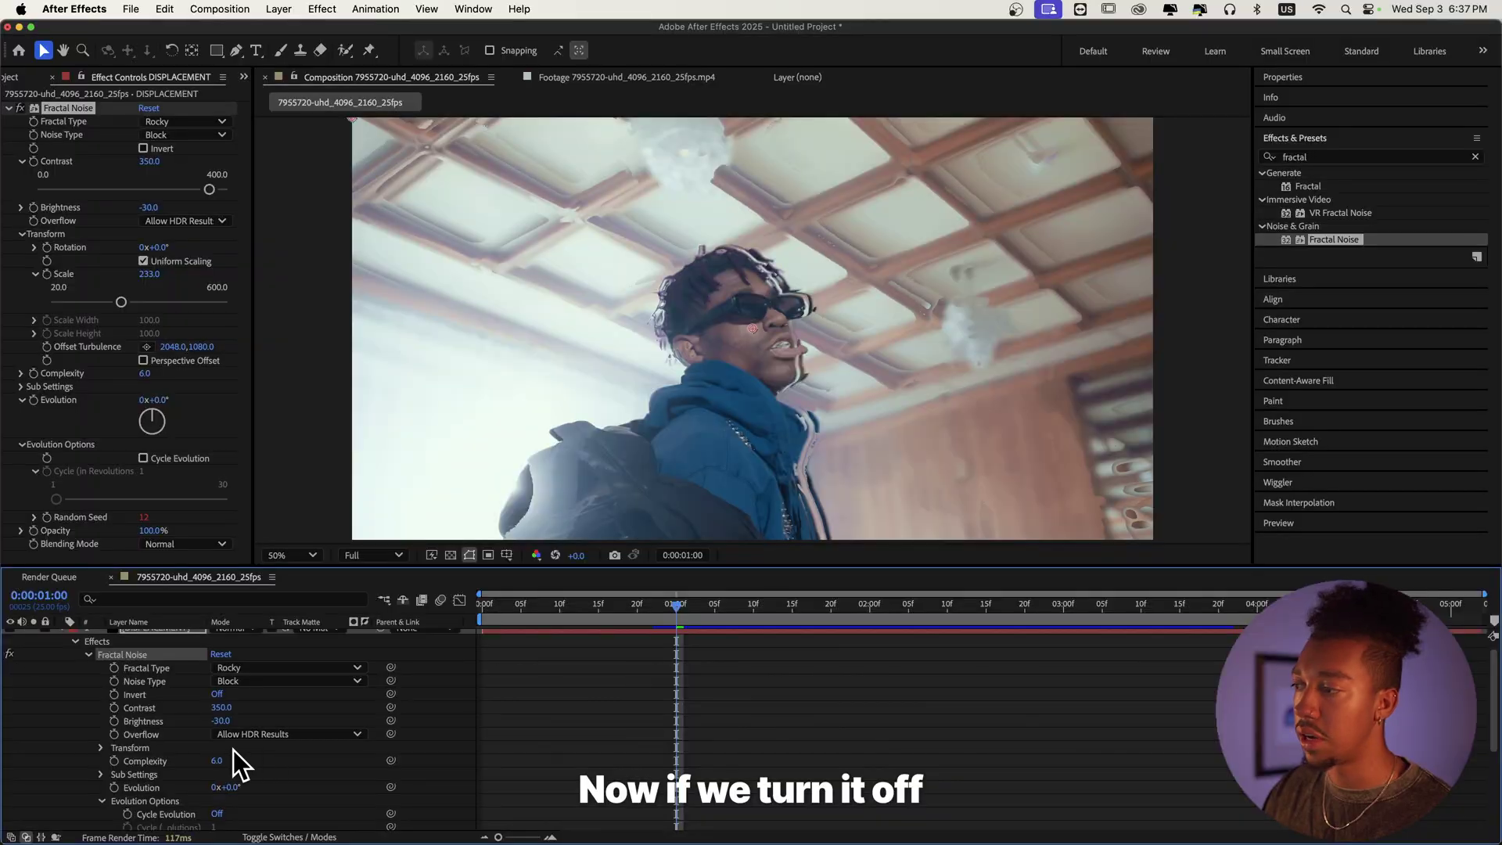
click(161, 702)
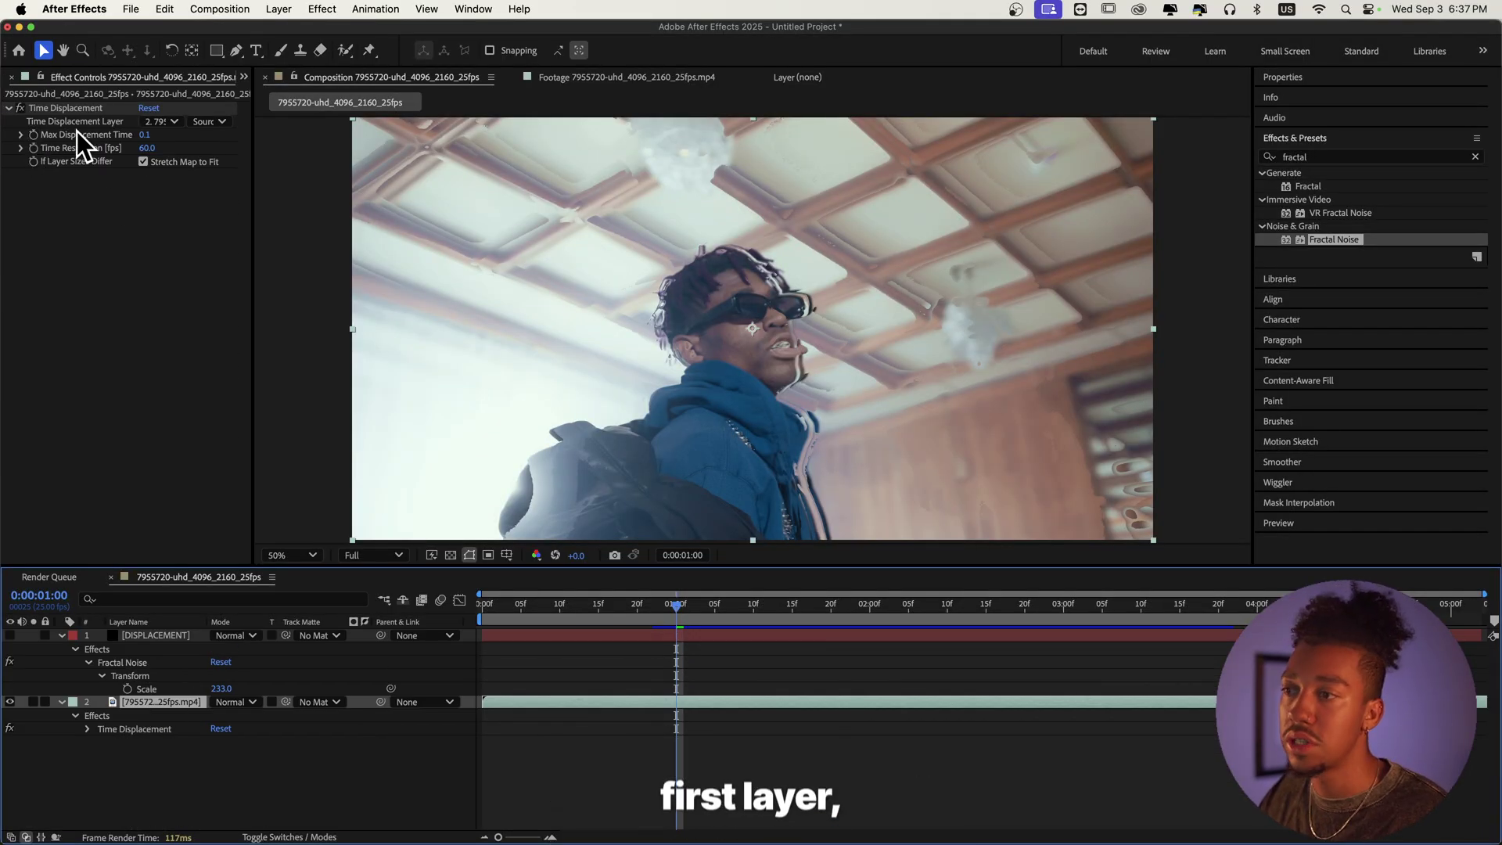
click(157, 122)
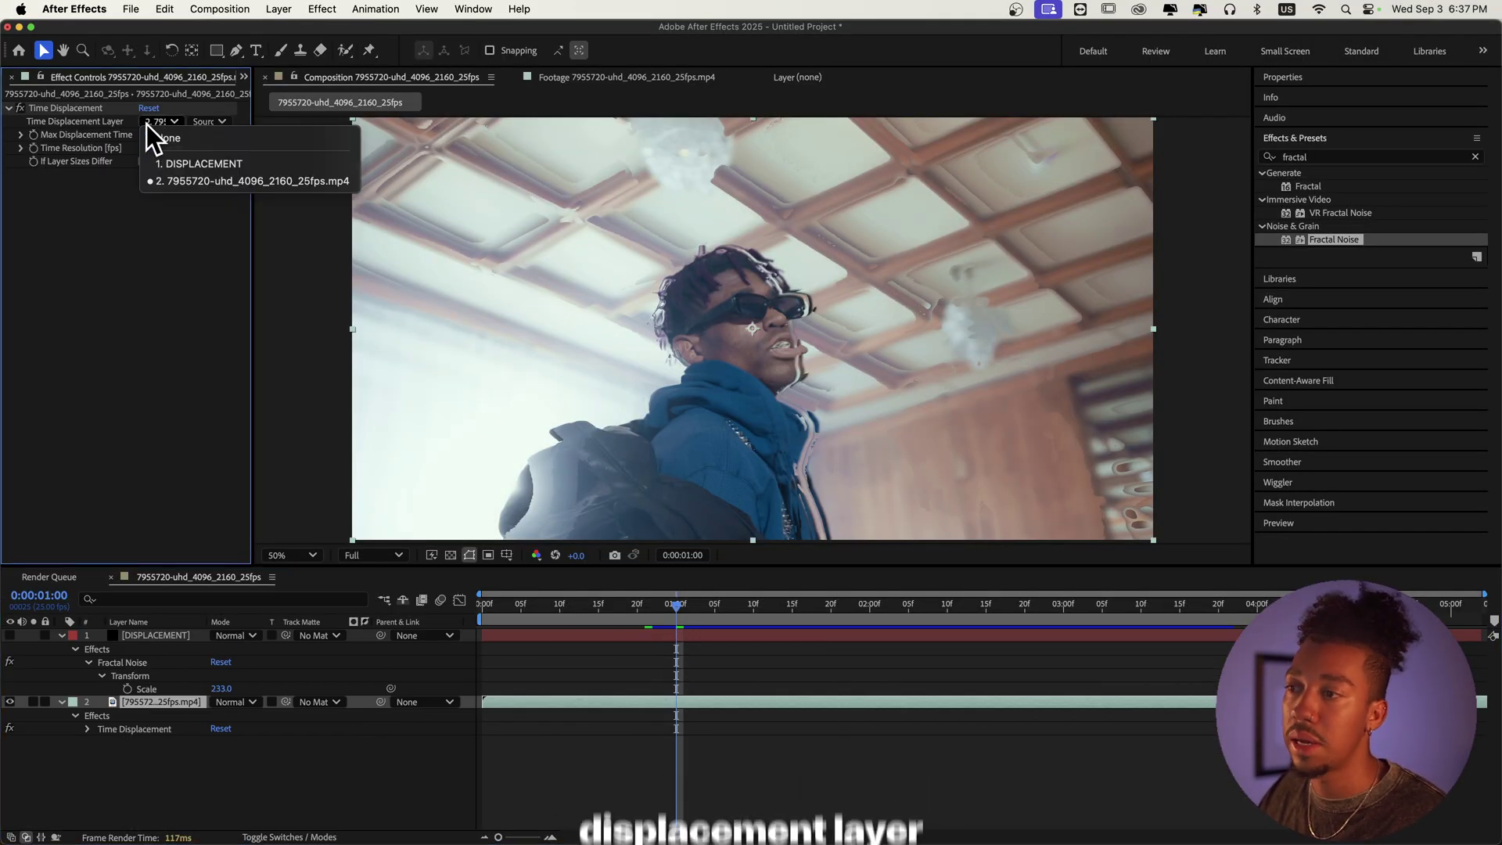
click(169, 164)
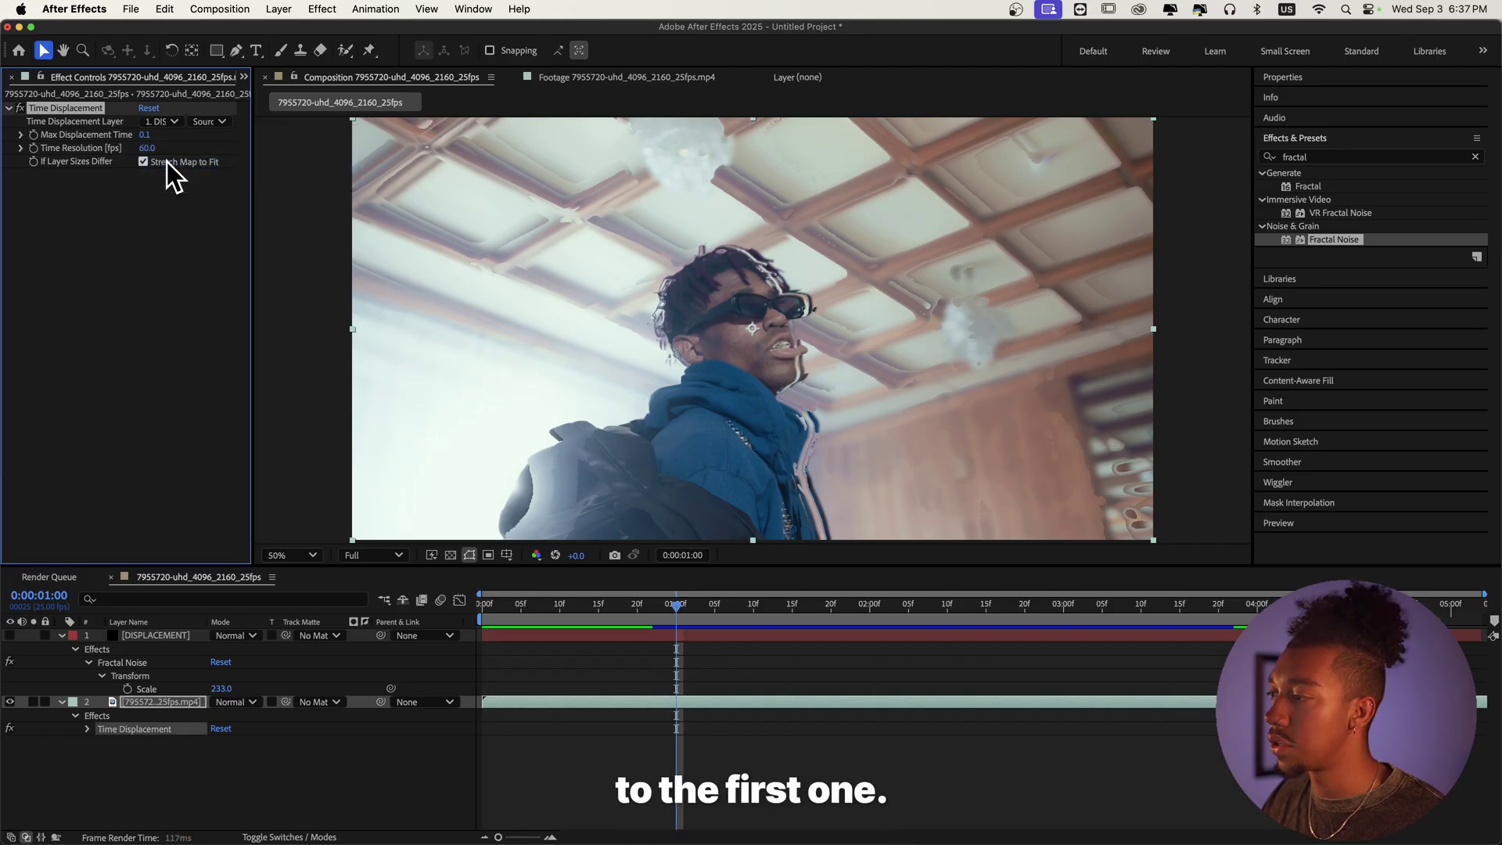
Step: Switch the time displacement layer's source to Effects & Masks and preview the footage from the start
click(210, 121)
click(235, 172)
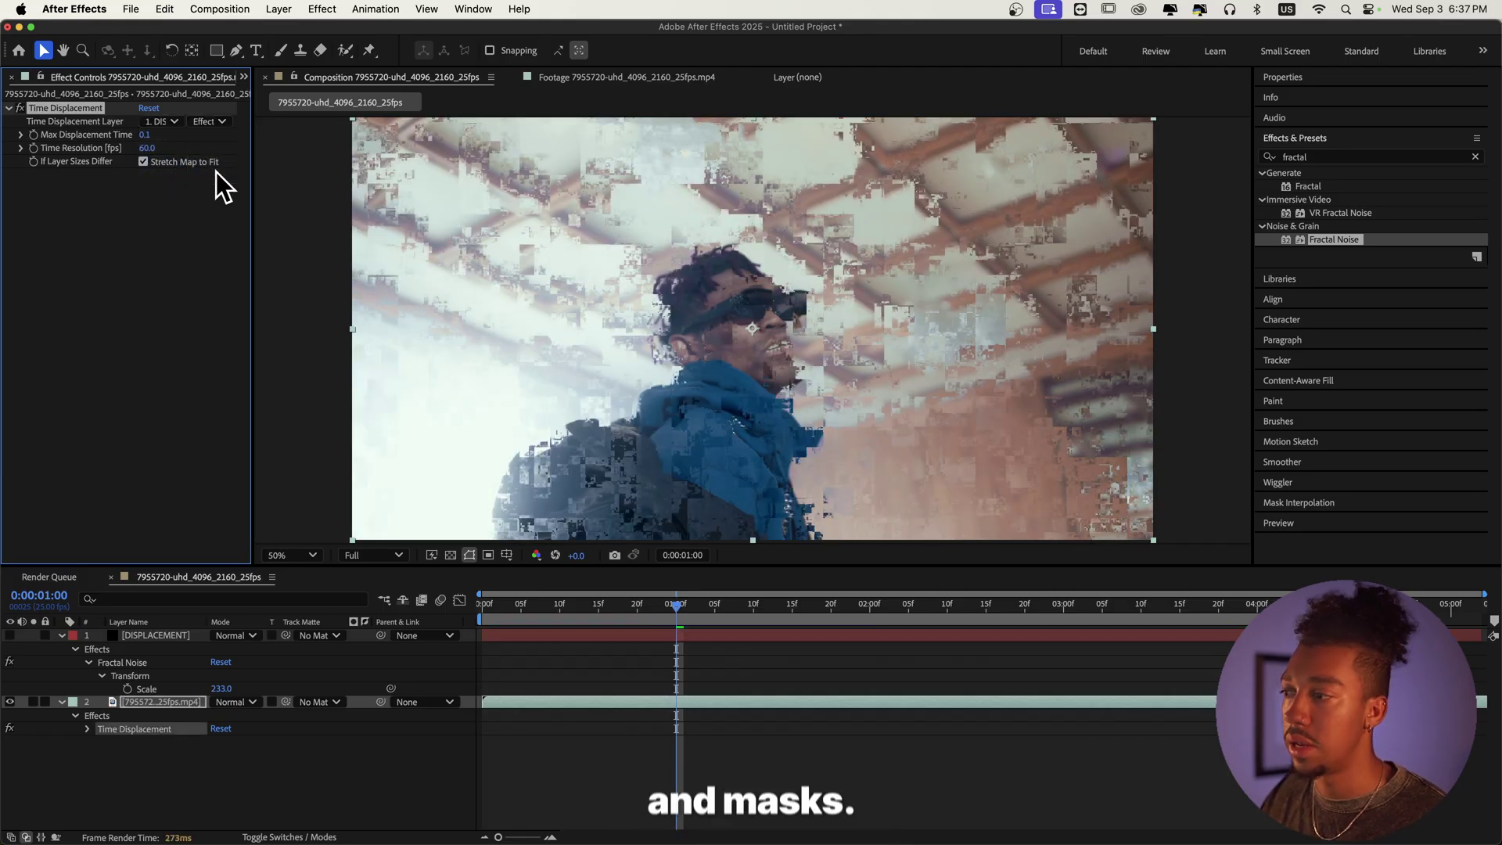
click(480, 604)
key(space)
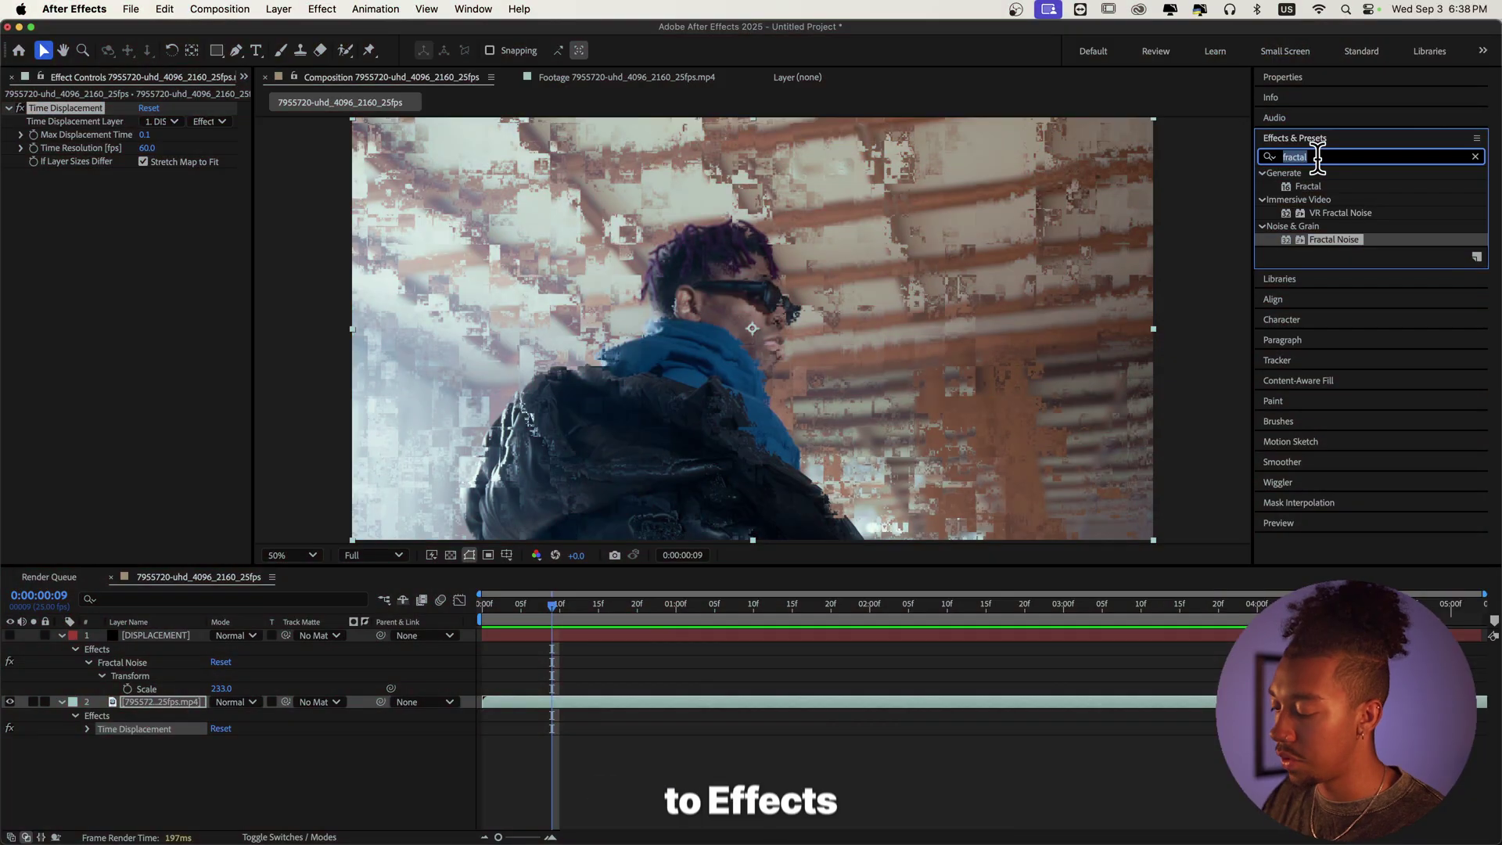
Step: Apply CC Toner to the footage layer and set its midtones to a dark green, about 315E06
text(toner)
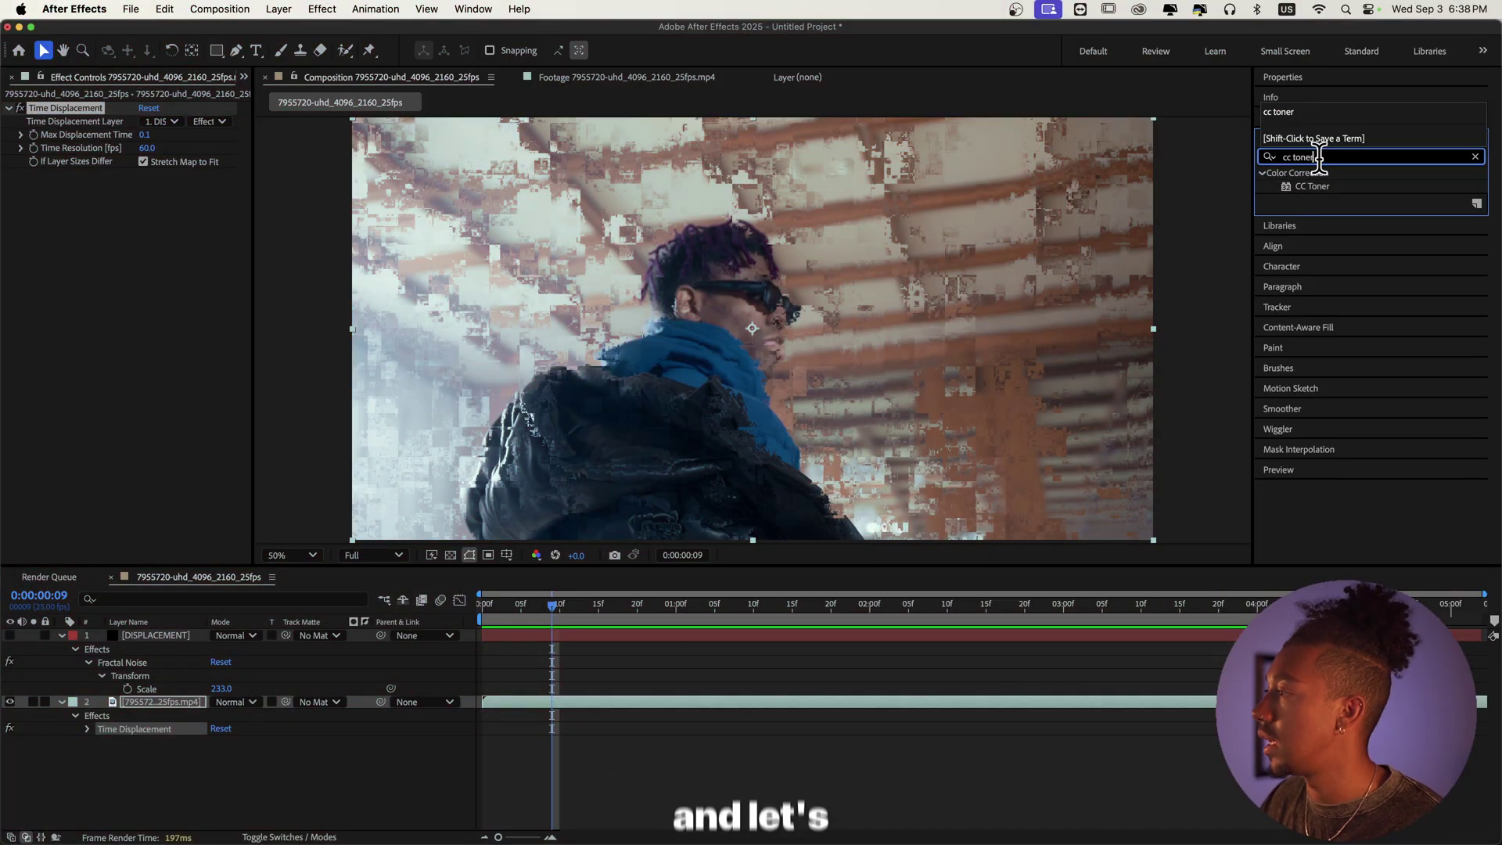
double_click(1312, 186)
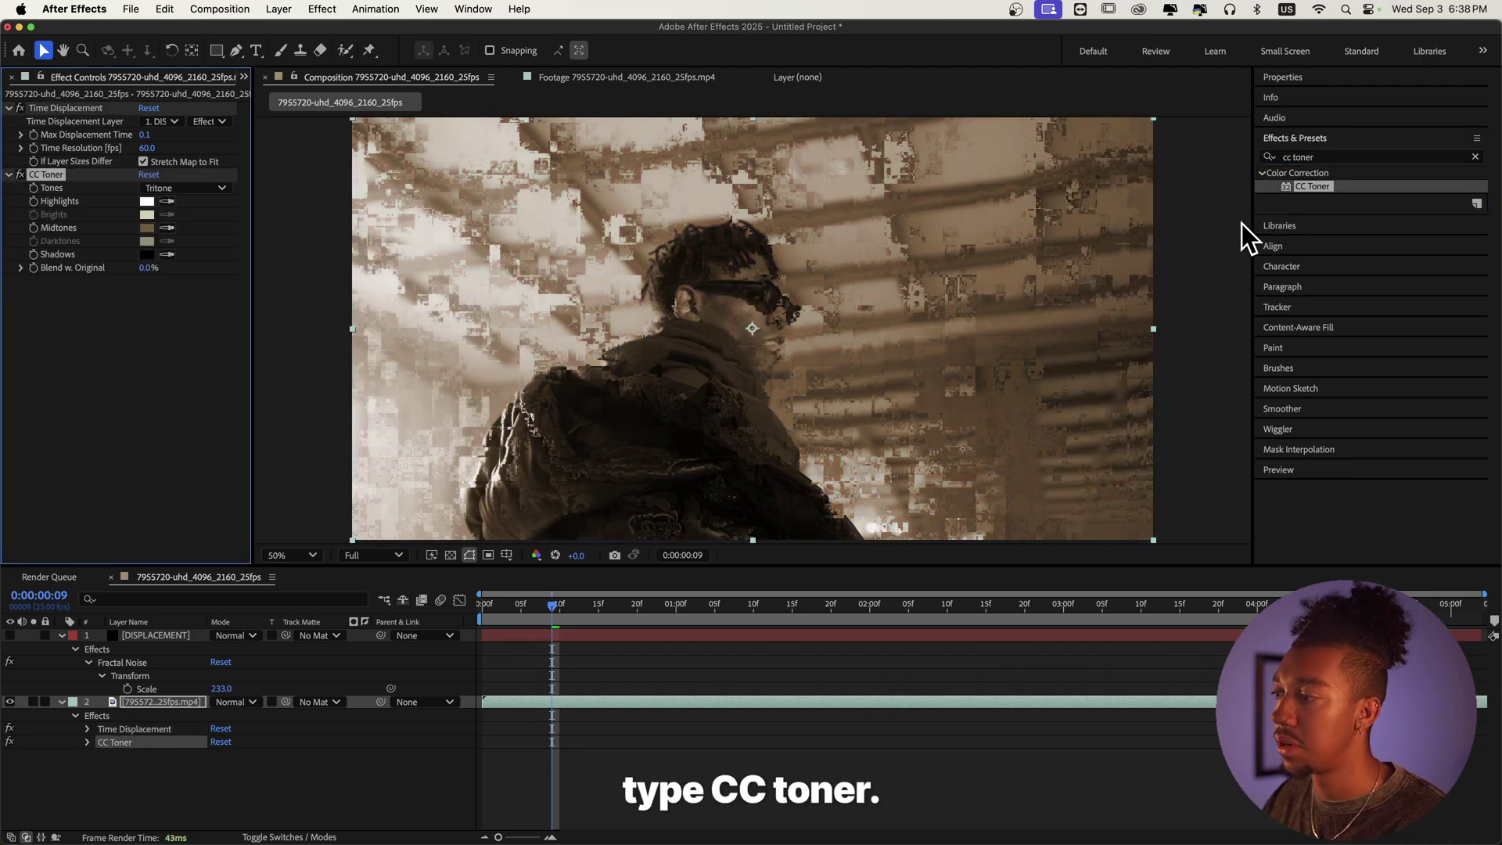
click(147, 229)
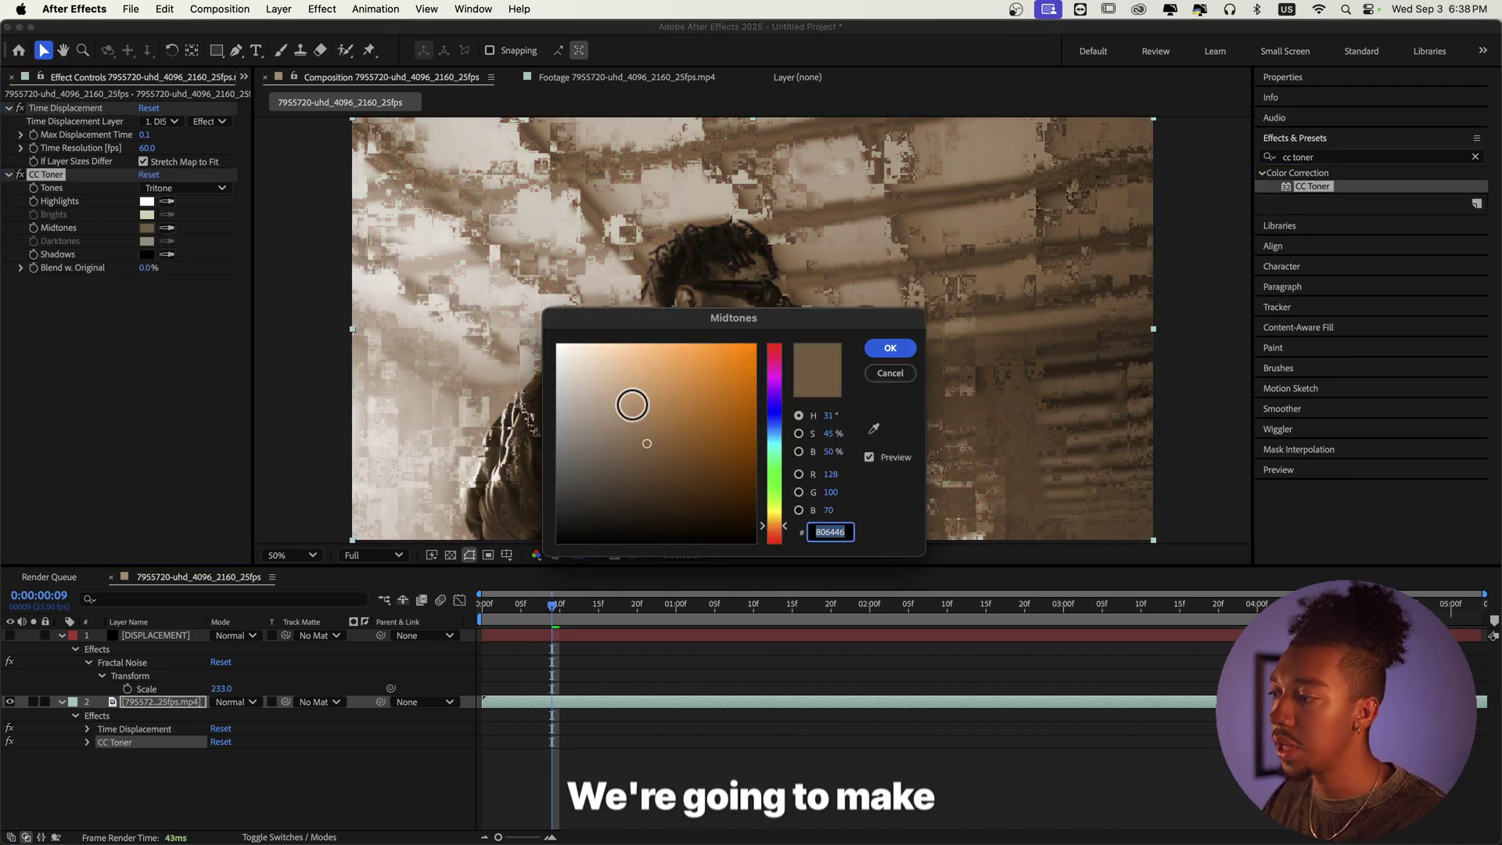
drag(768, 525, 778, 495)
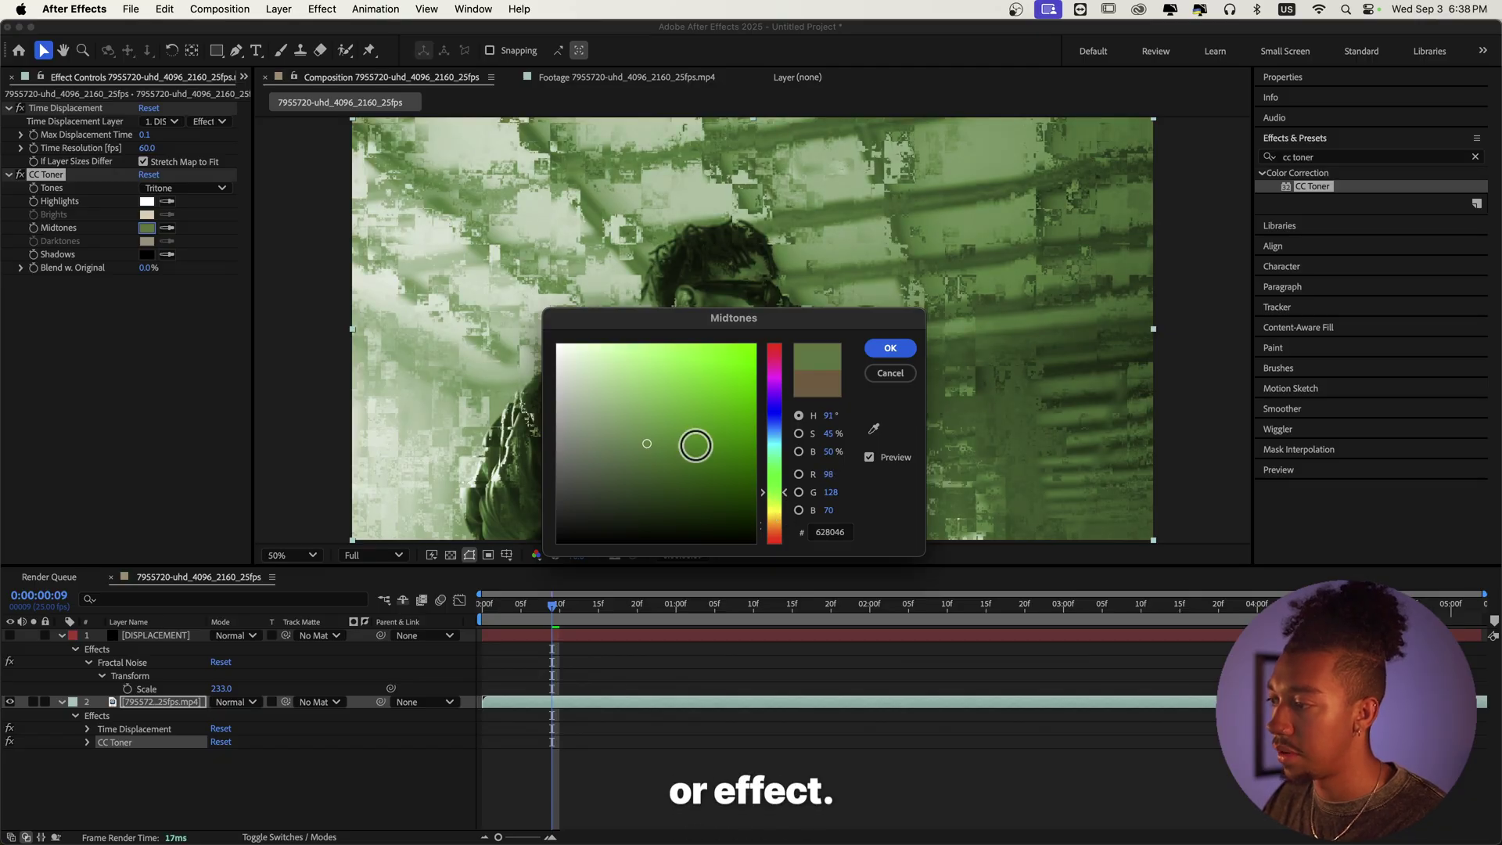
drag(699, 435, 742, 470)
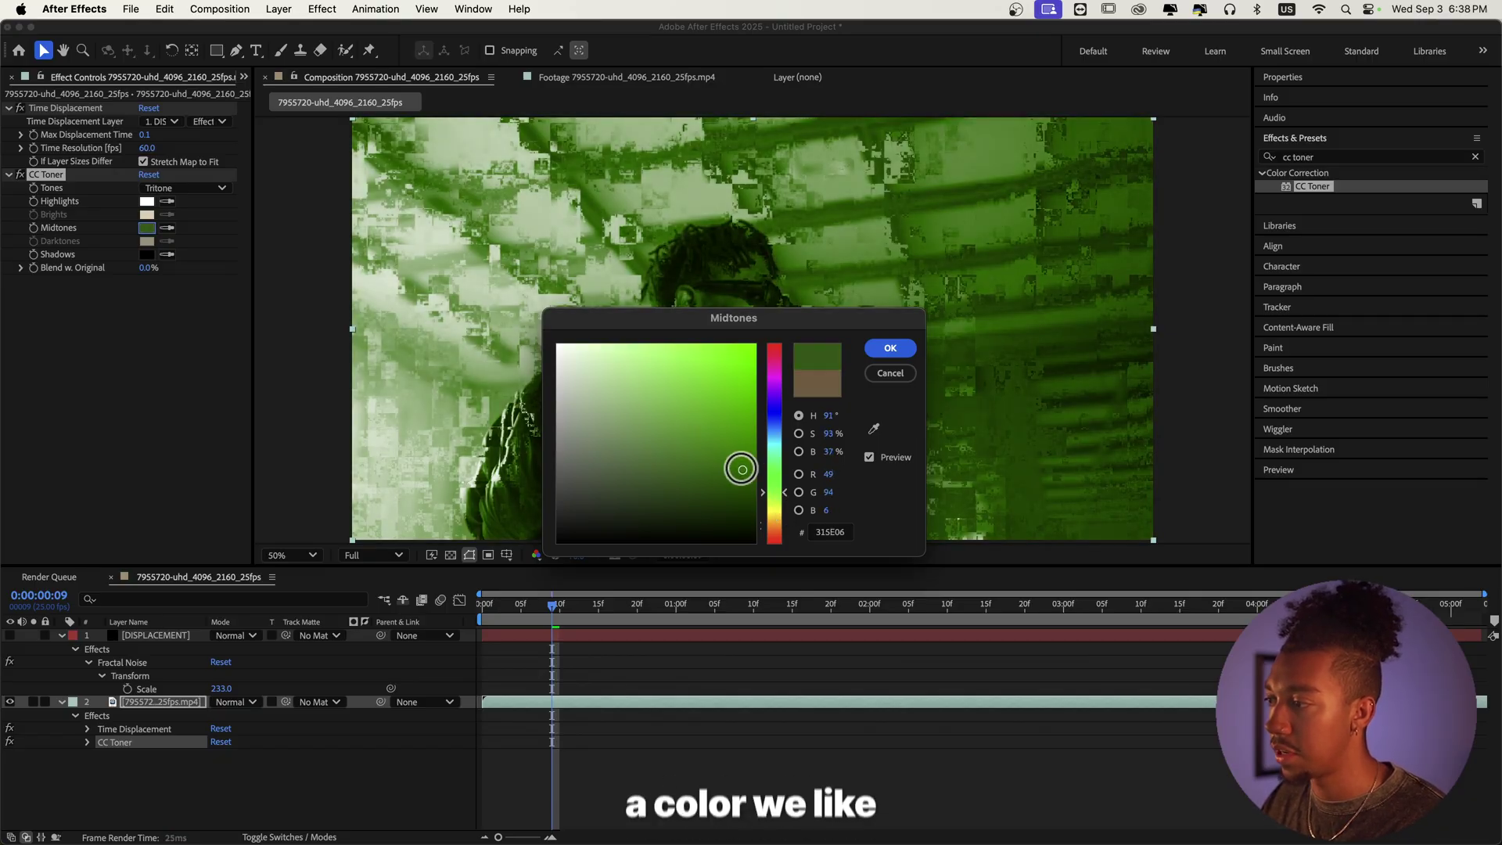
click(891, 348)
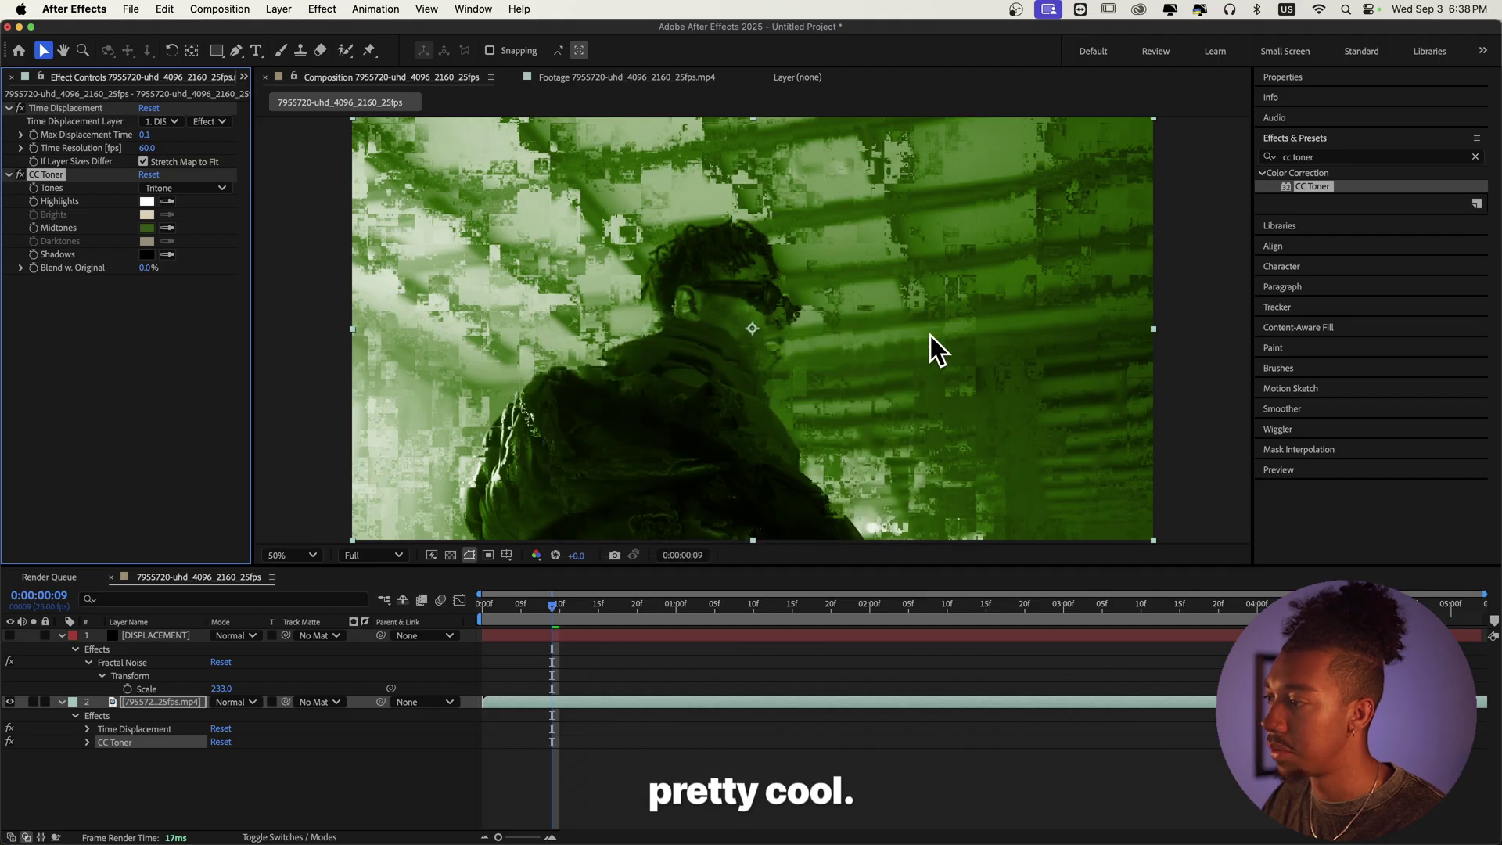
Step: Add a Curves effect between Time Displacement and CC Toner, and shape its RGB curve into an S for more contrast
click(1353, 156)
text(curves)
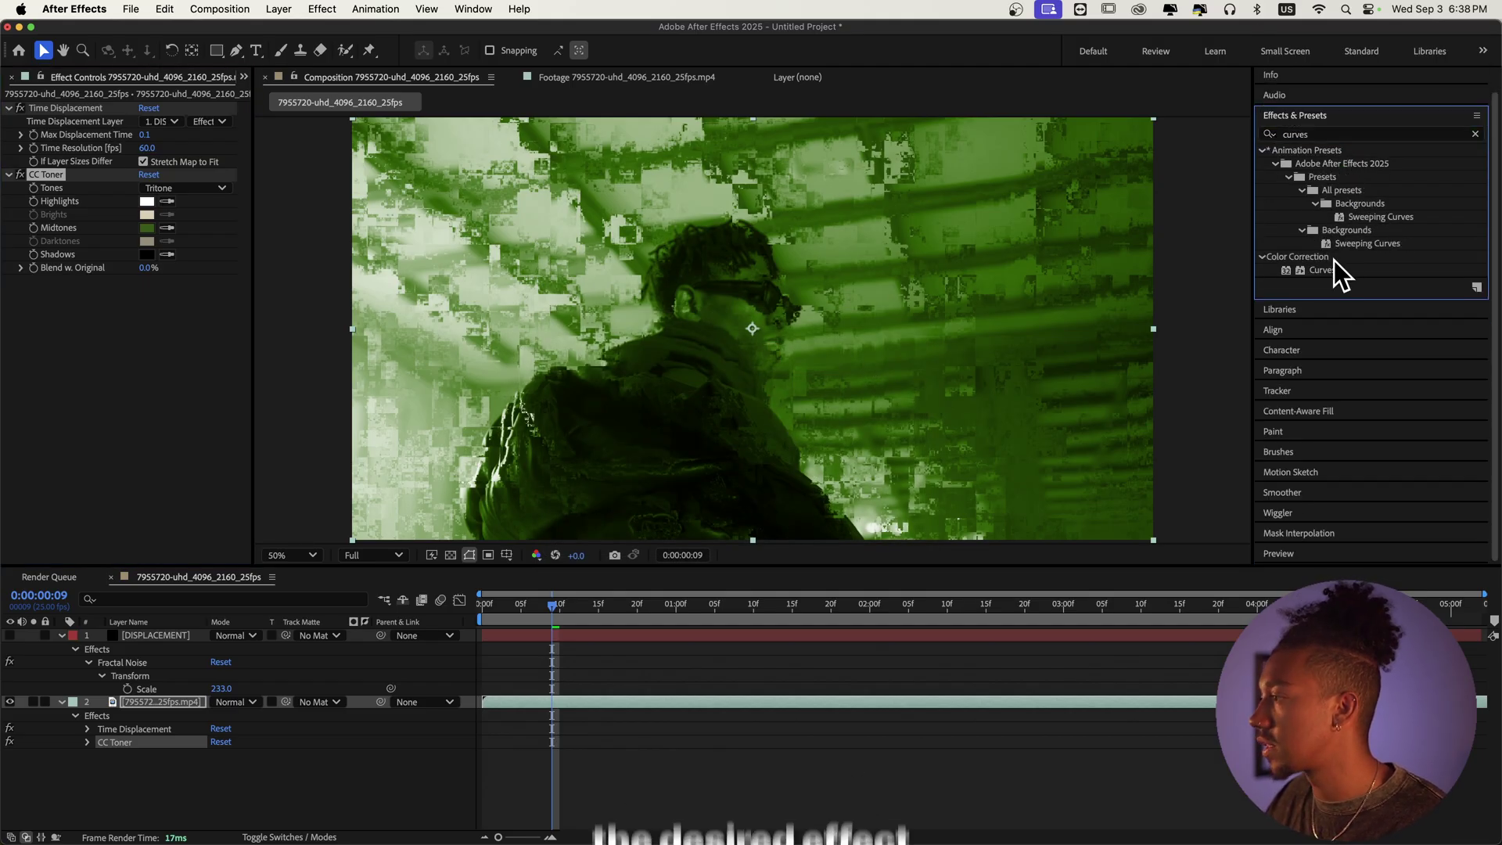
drag(1340, 270, 164, 279)
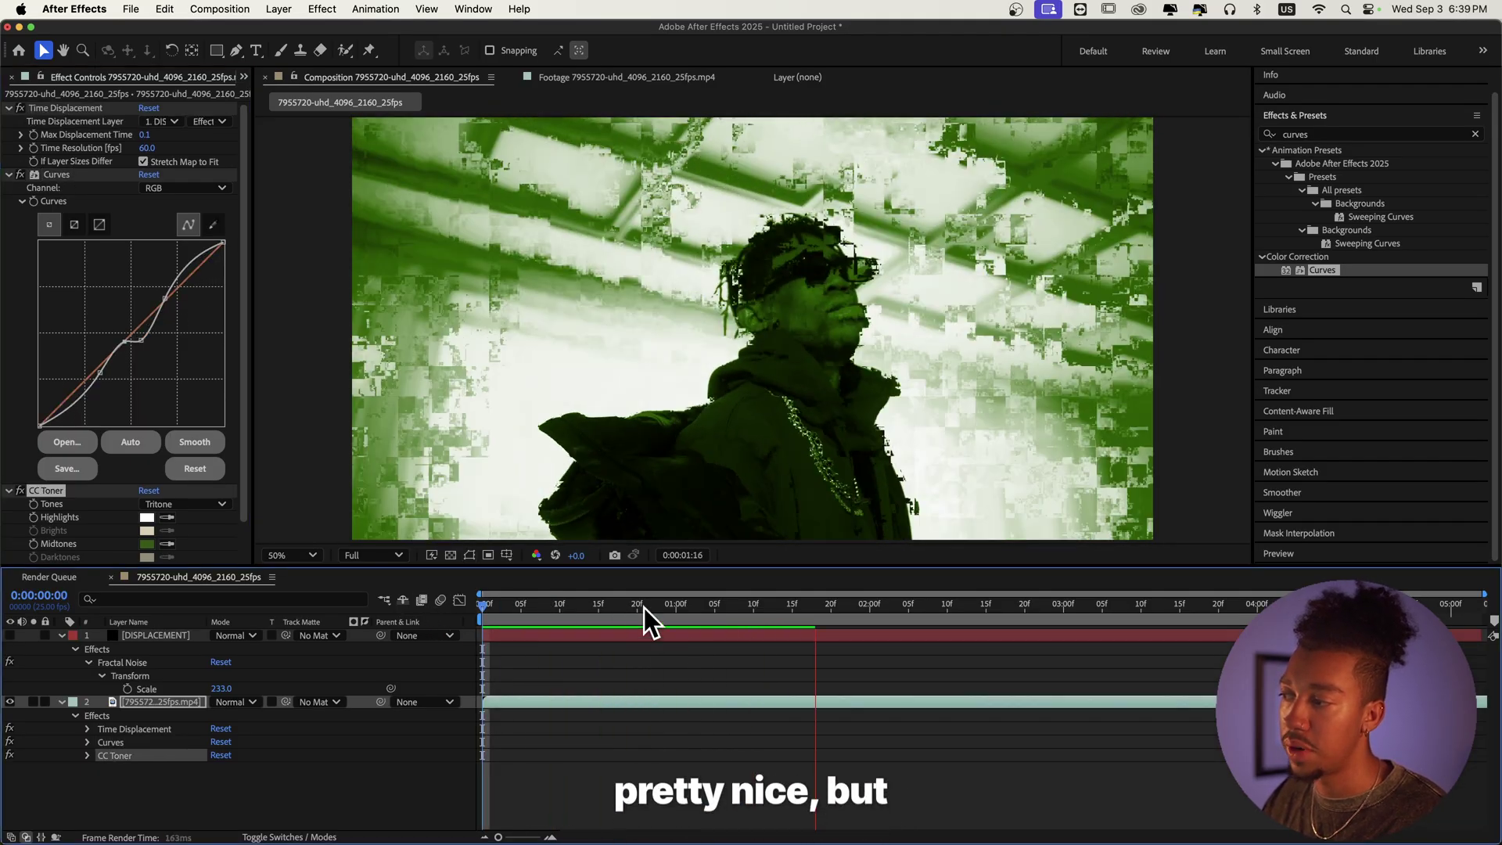
Step: Change the CC Toner midtones to a lighter green, about 46751A
scroll(94, 431, down, 1)
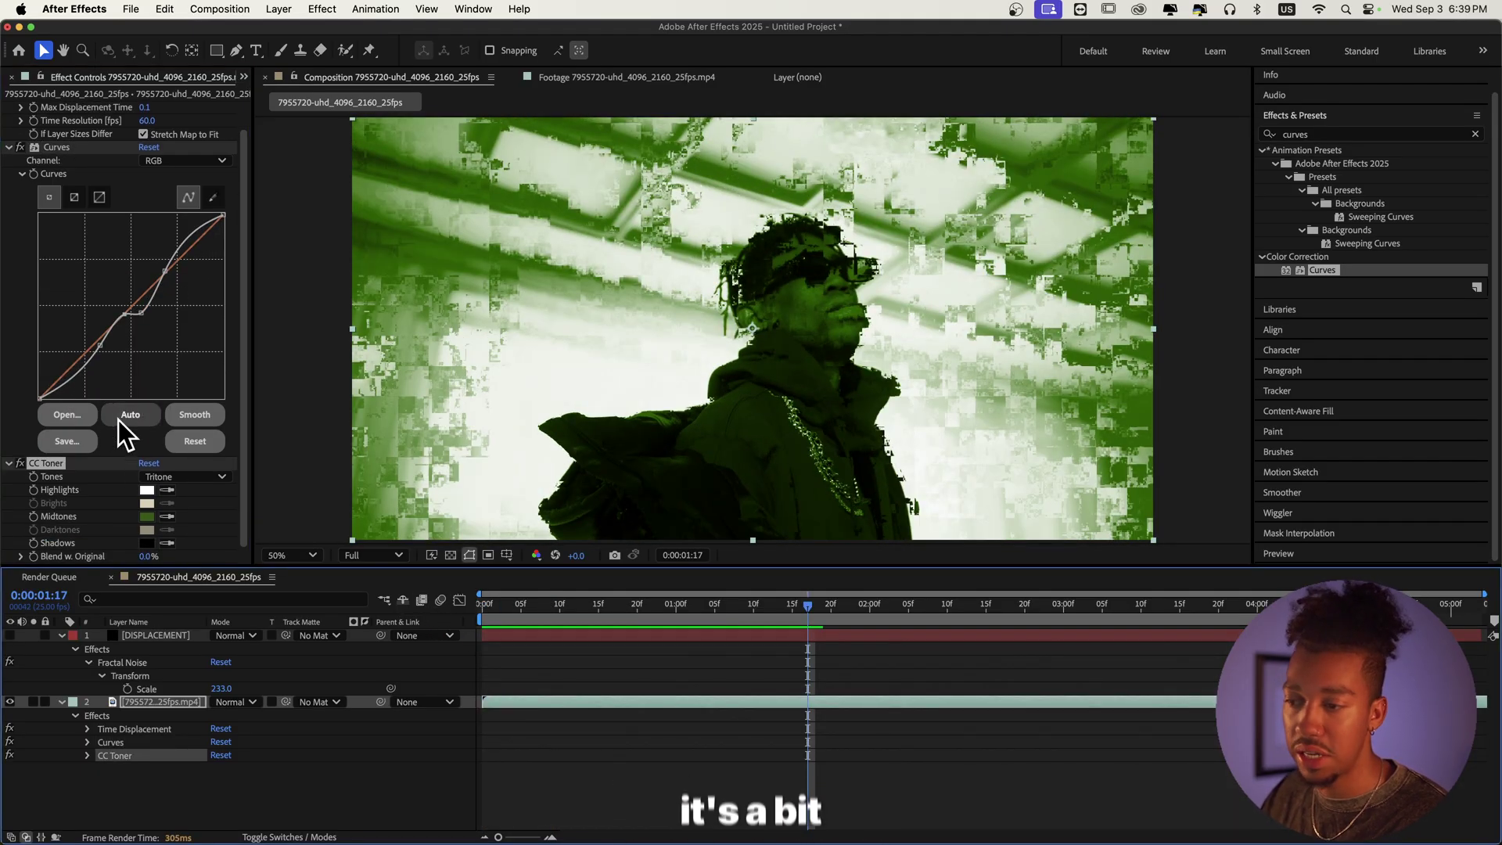
click(147, 516)
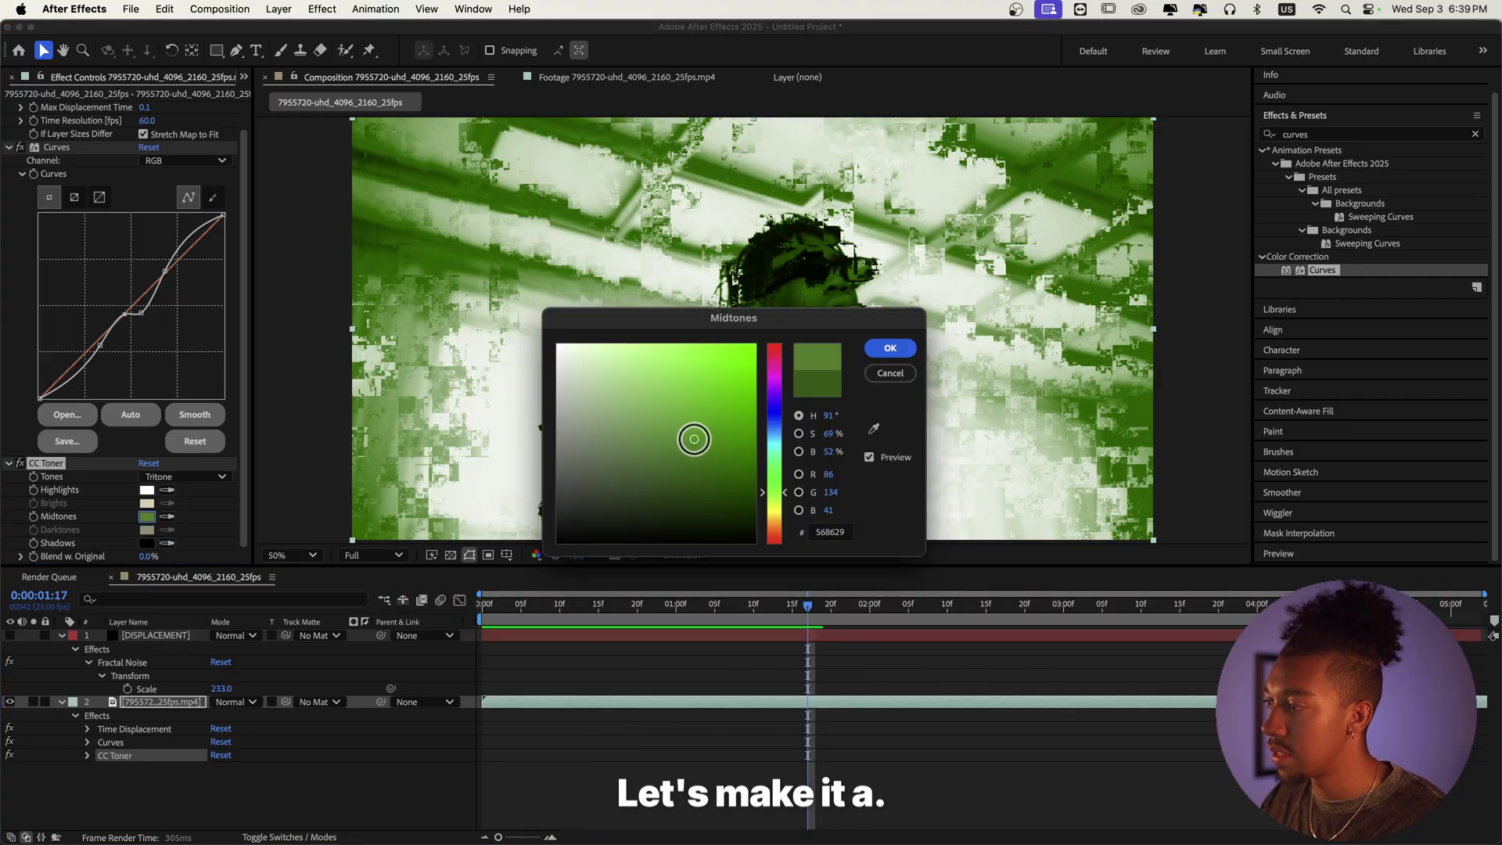
click(702, 439)
click(710, 451)
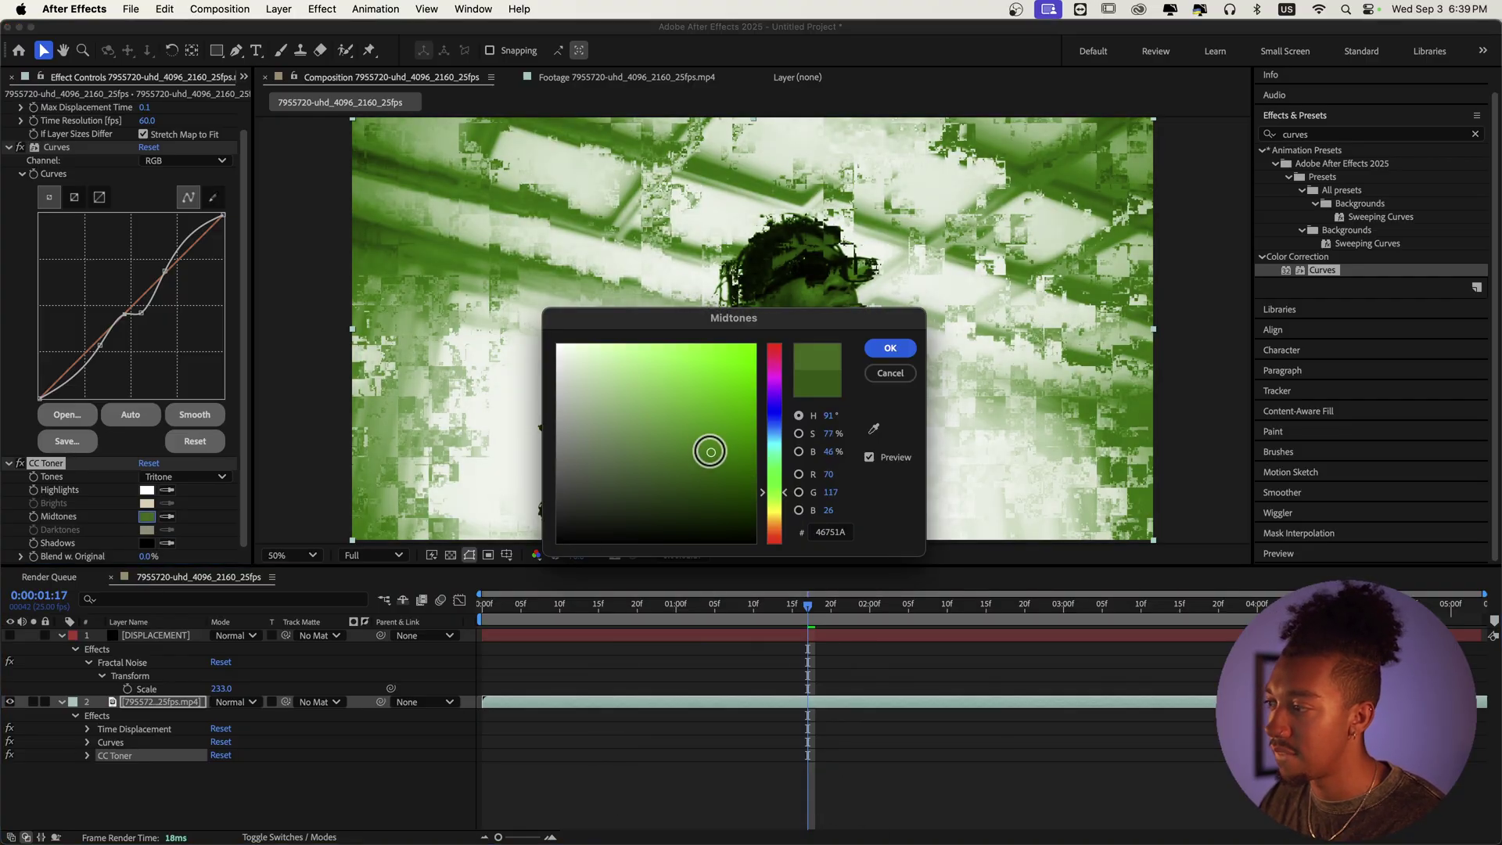
click(890, 349)
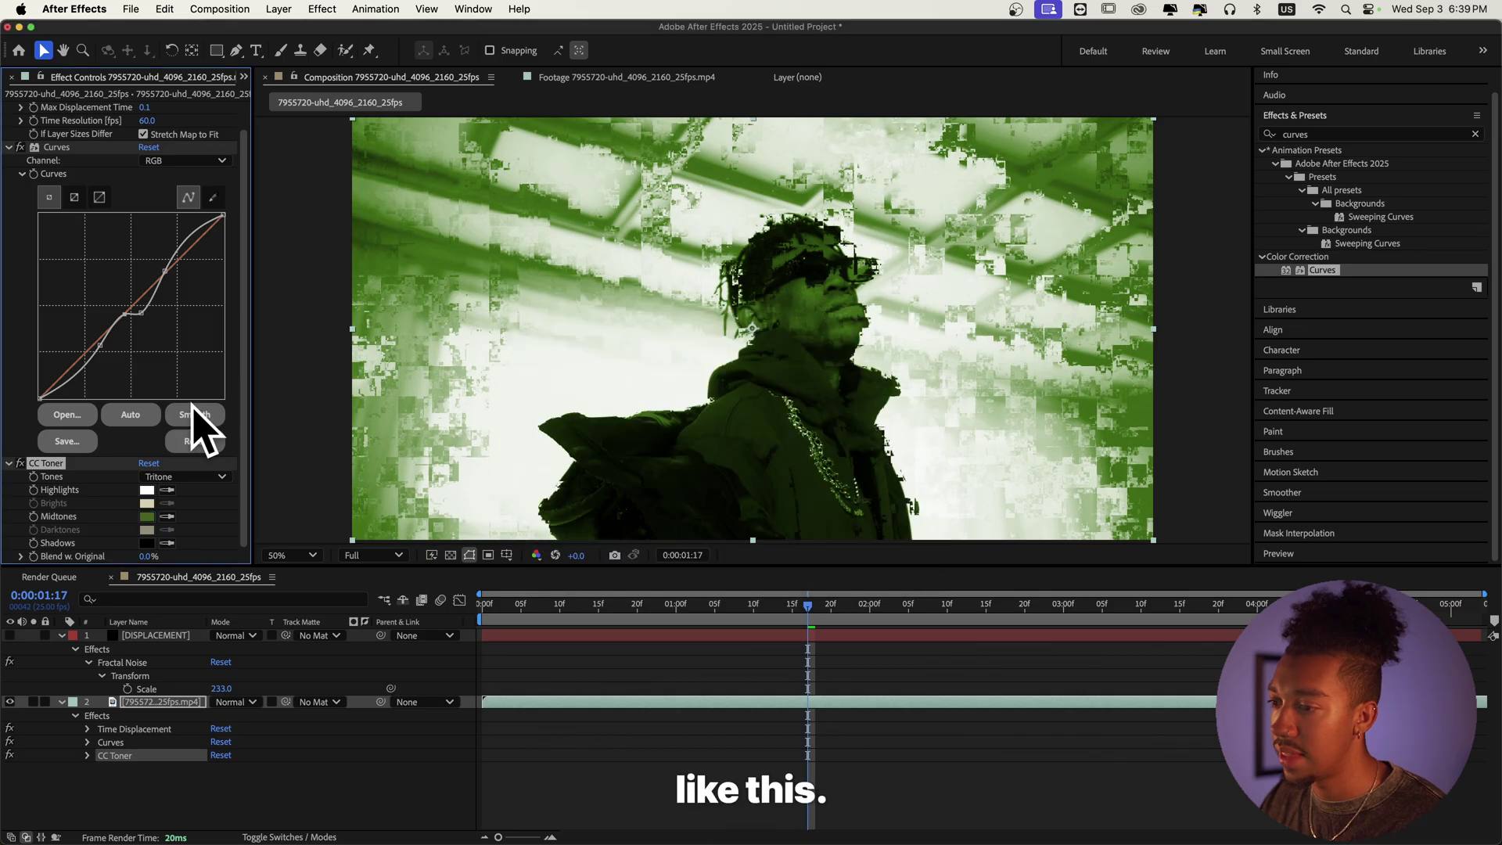
Step: Set CC Toner's Blend w. Original to 14% and preview the footage from the start
drag(155, 560, 154, 562)
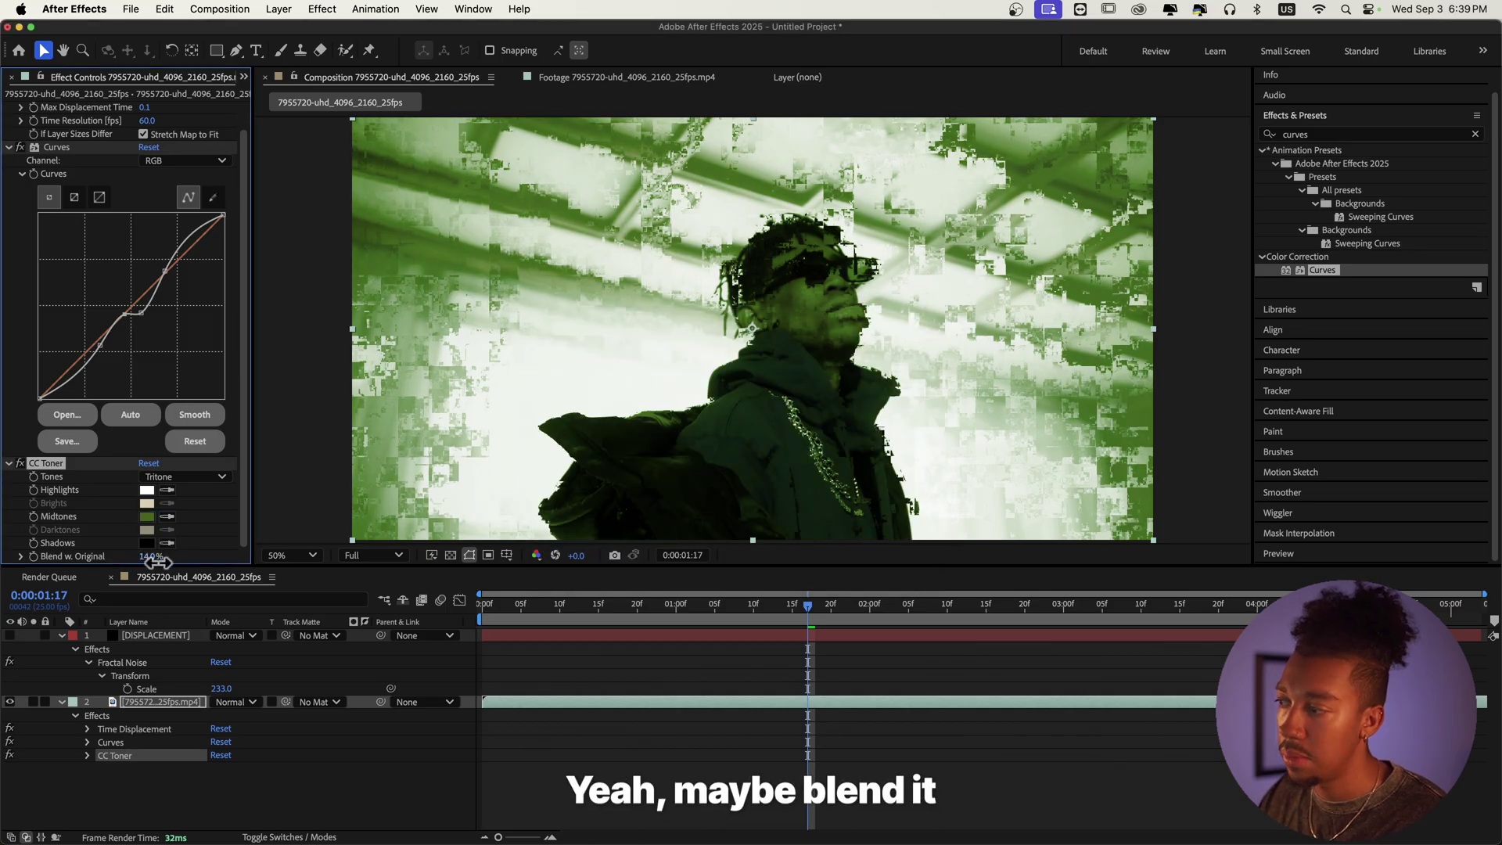
key(Home)
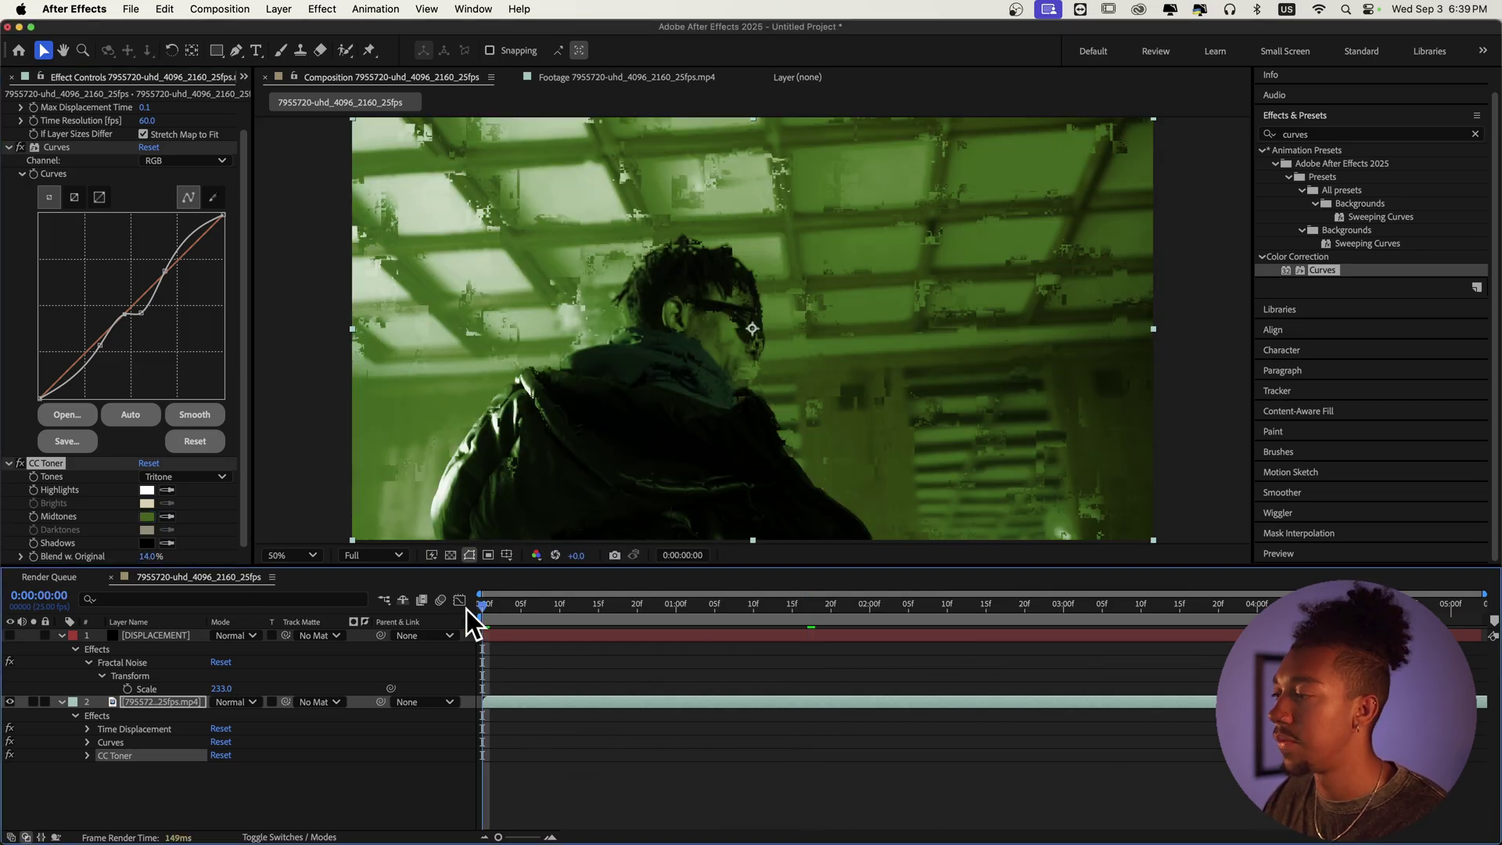
key(space)
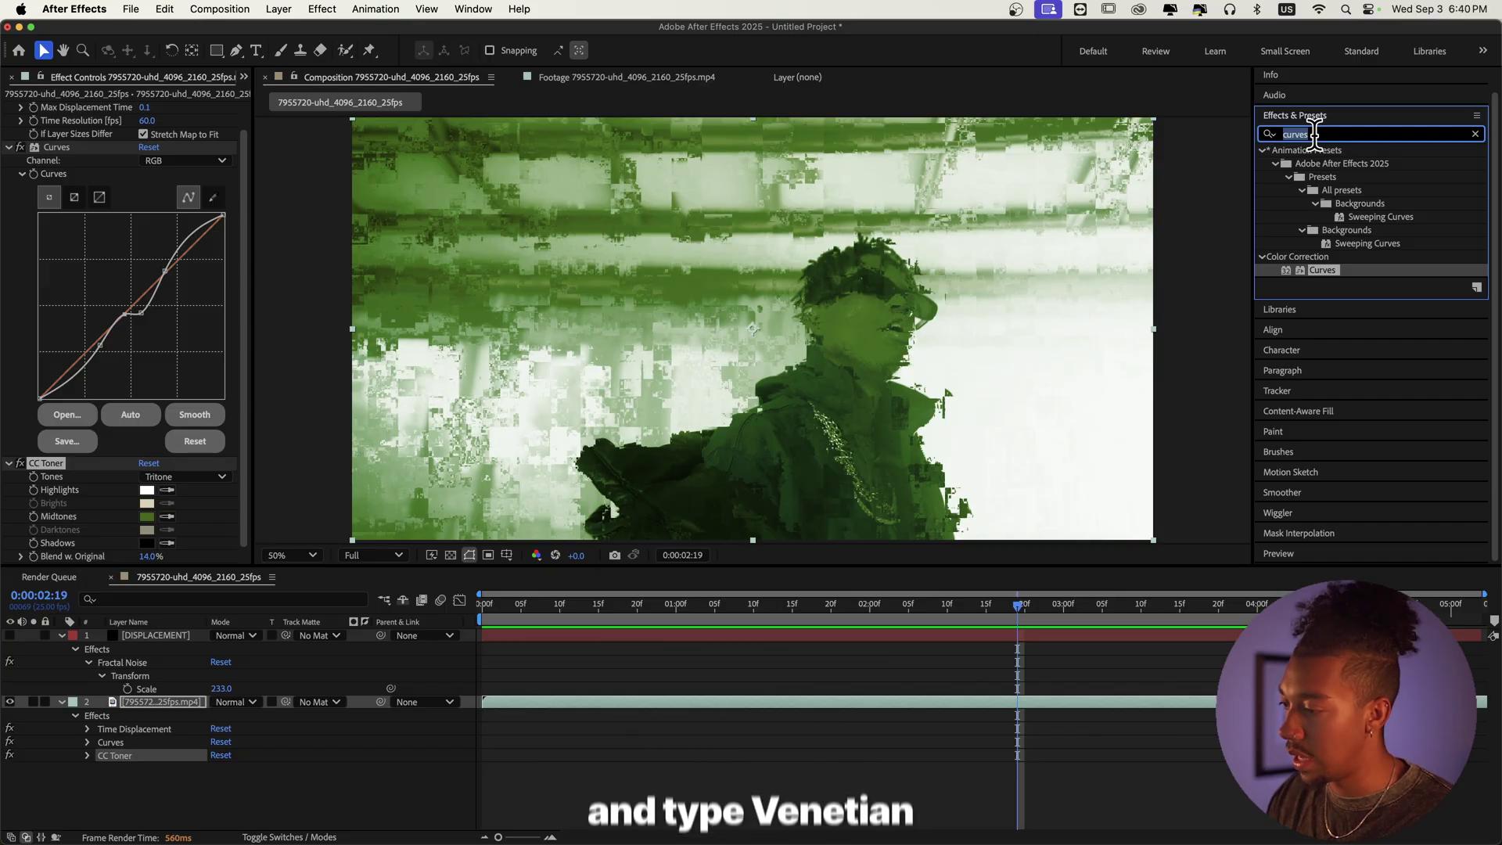
Step: Apply Venetian Blinds to the footage layer after CC Toner, with direction 90° and transition completion of about 10%
text(venetian)
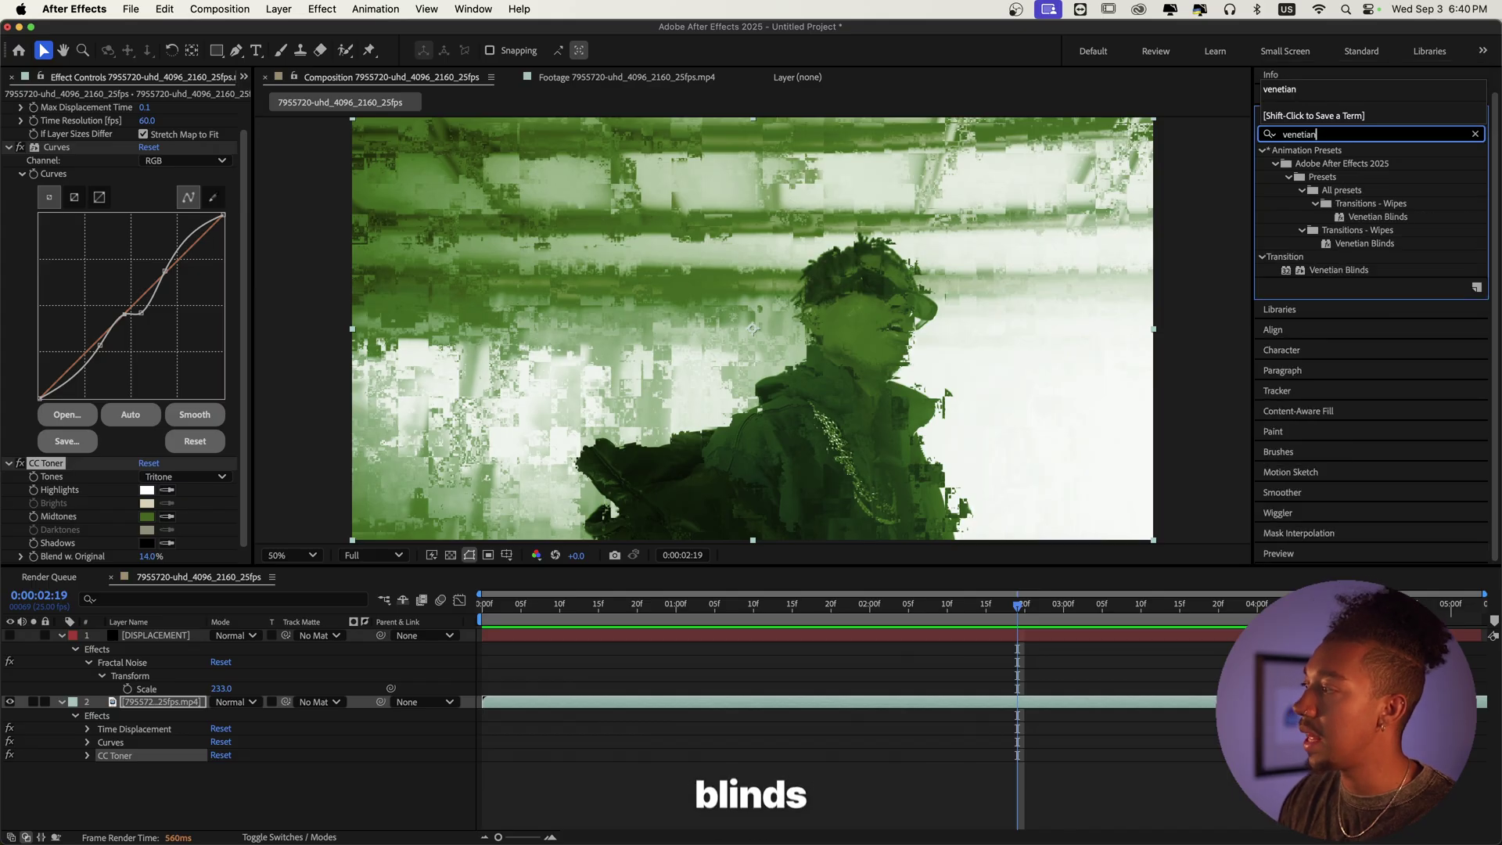
drag(1358, 267, 154, 547)
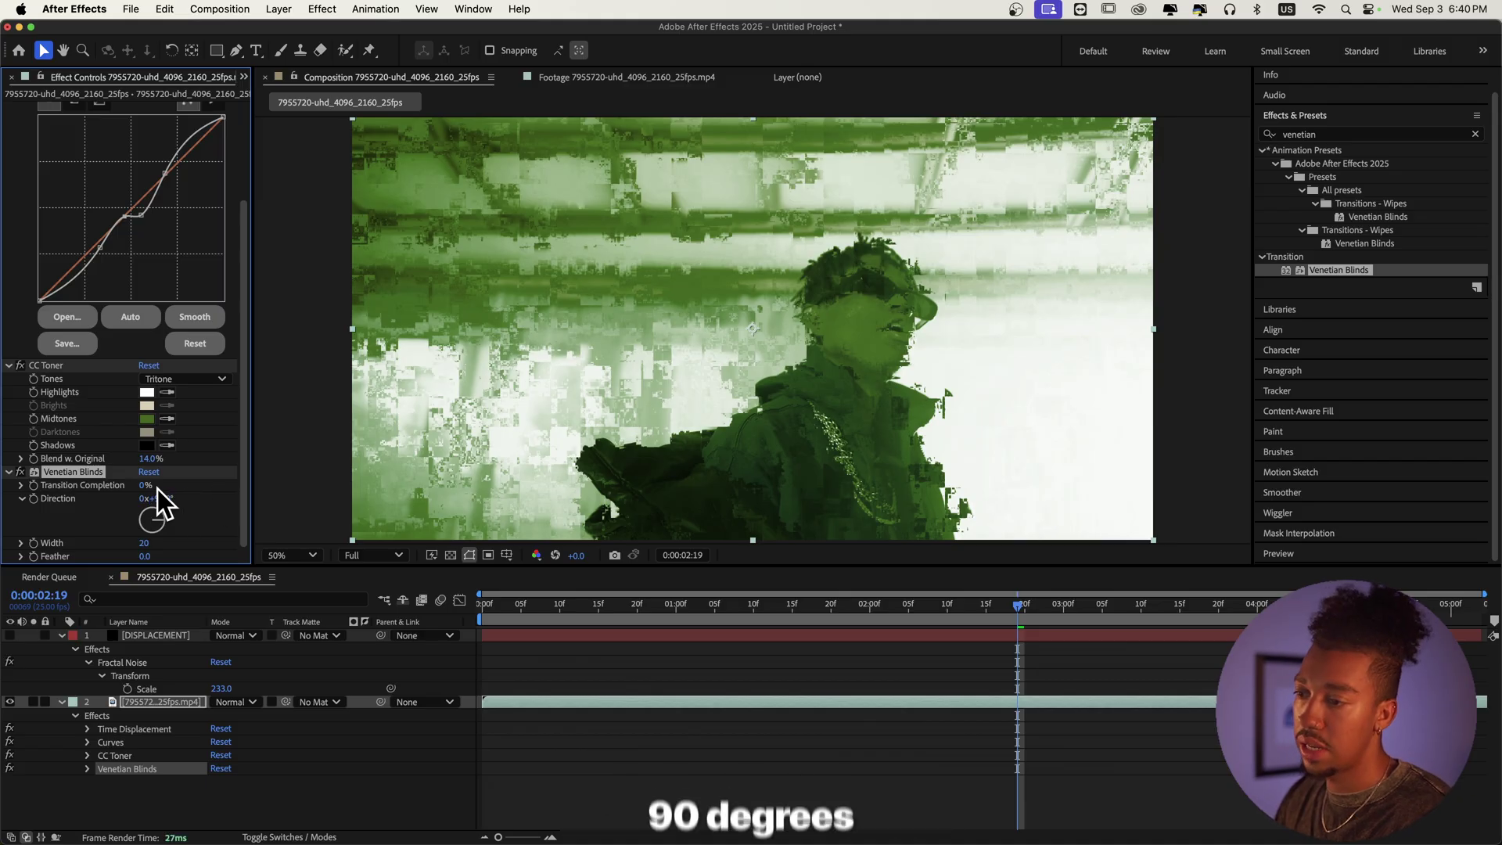
drag(145, 486, 145, 485)
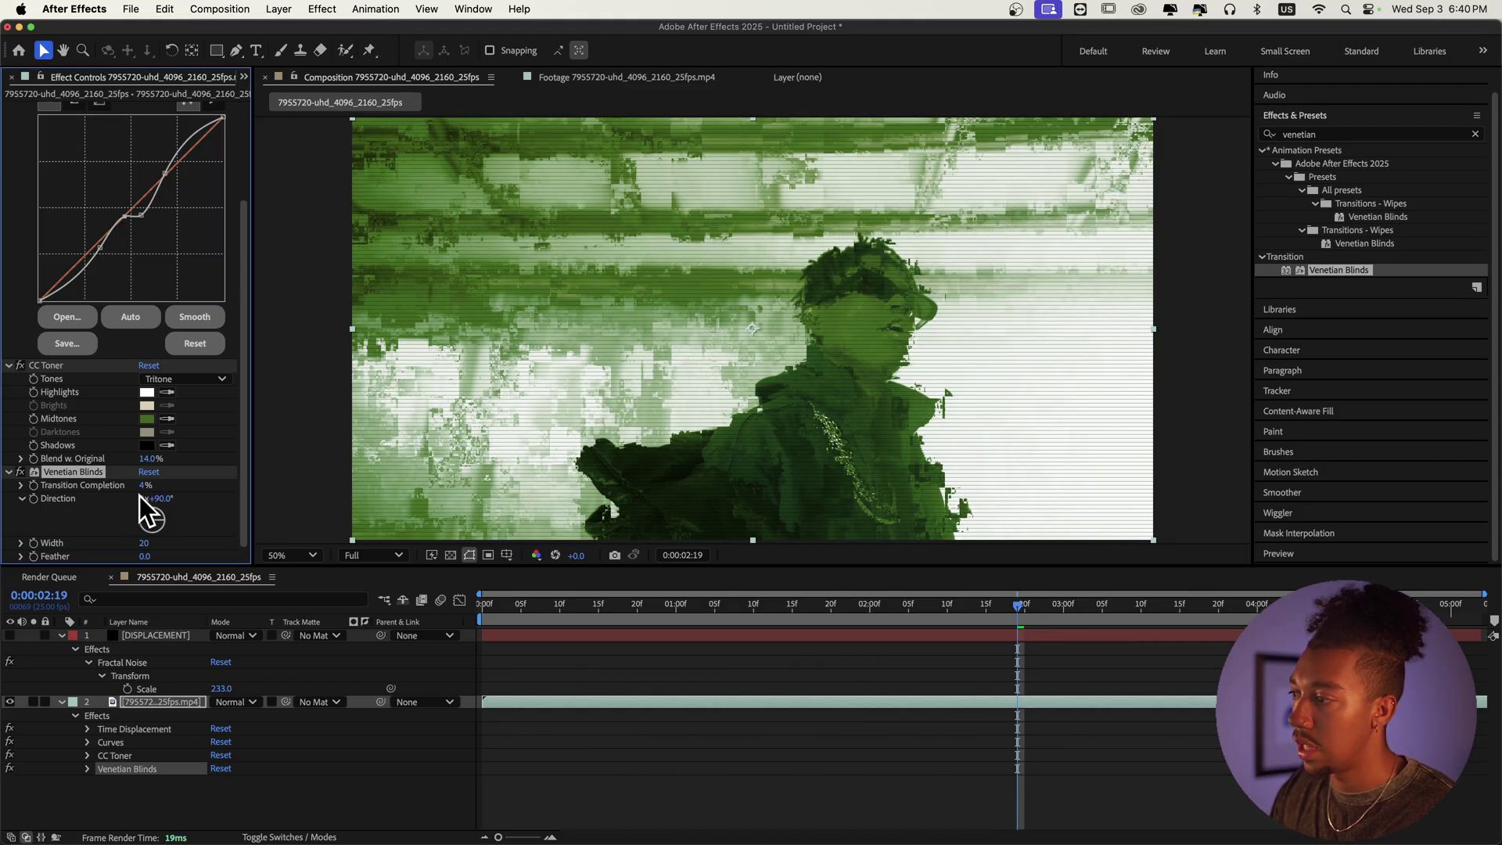
drag(146, 486, 150, 489)
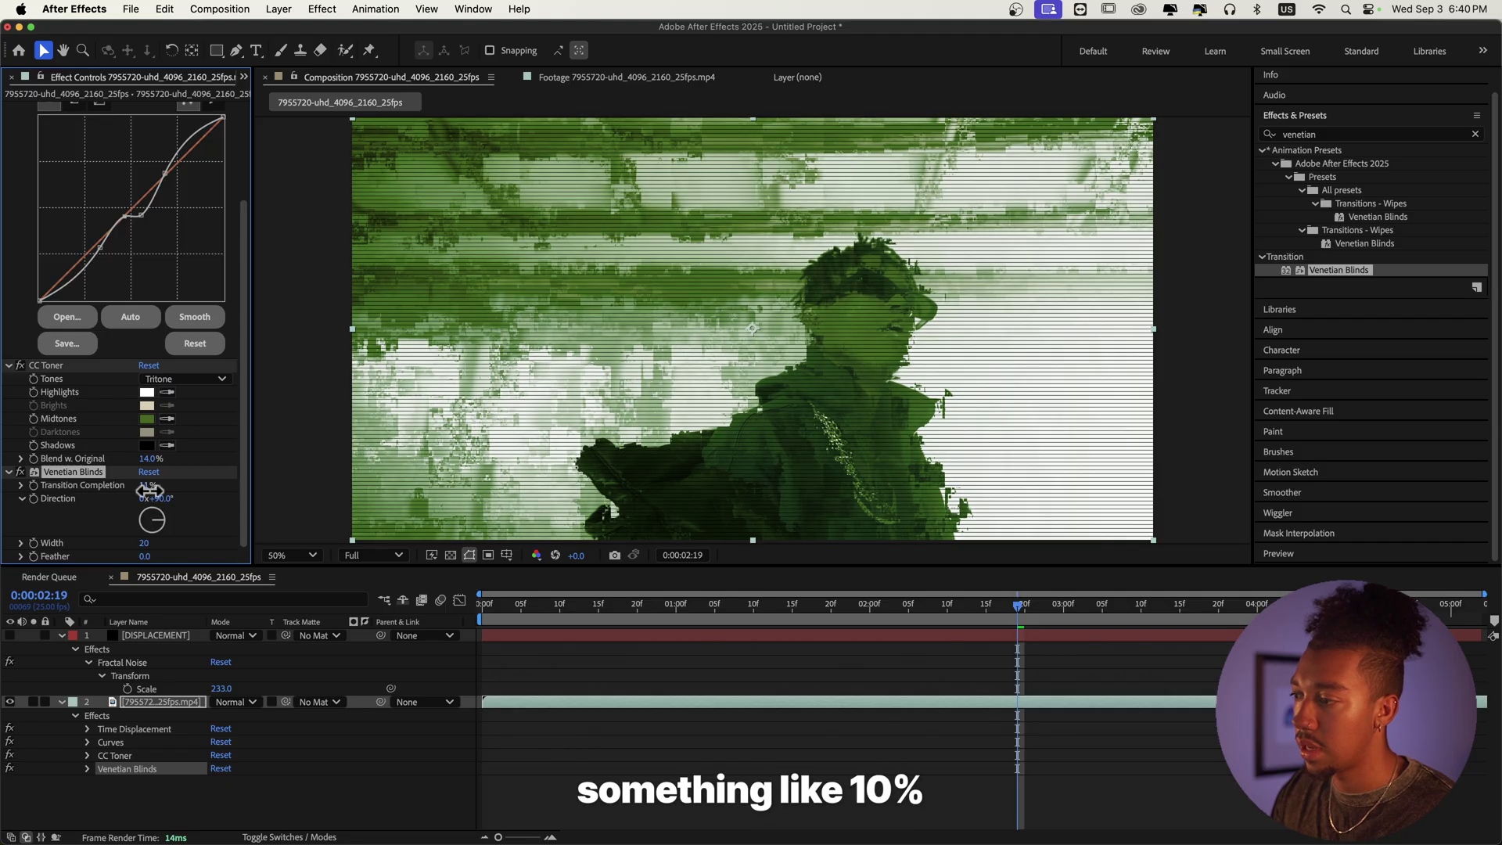
Step: Set the Venetian Blinds width to 8 and preview the footage from the start
drag(141, 544, 129, 546)
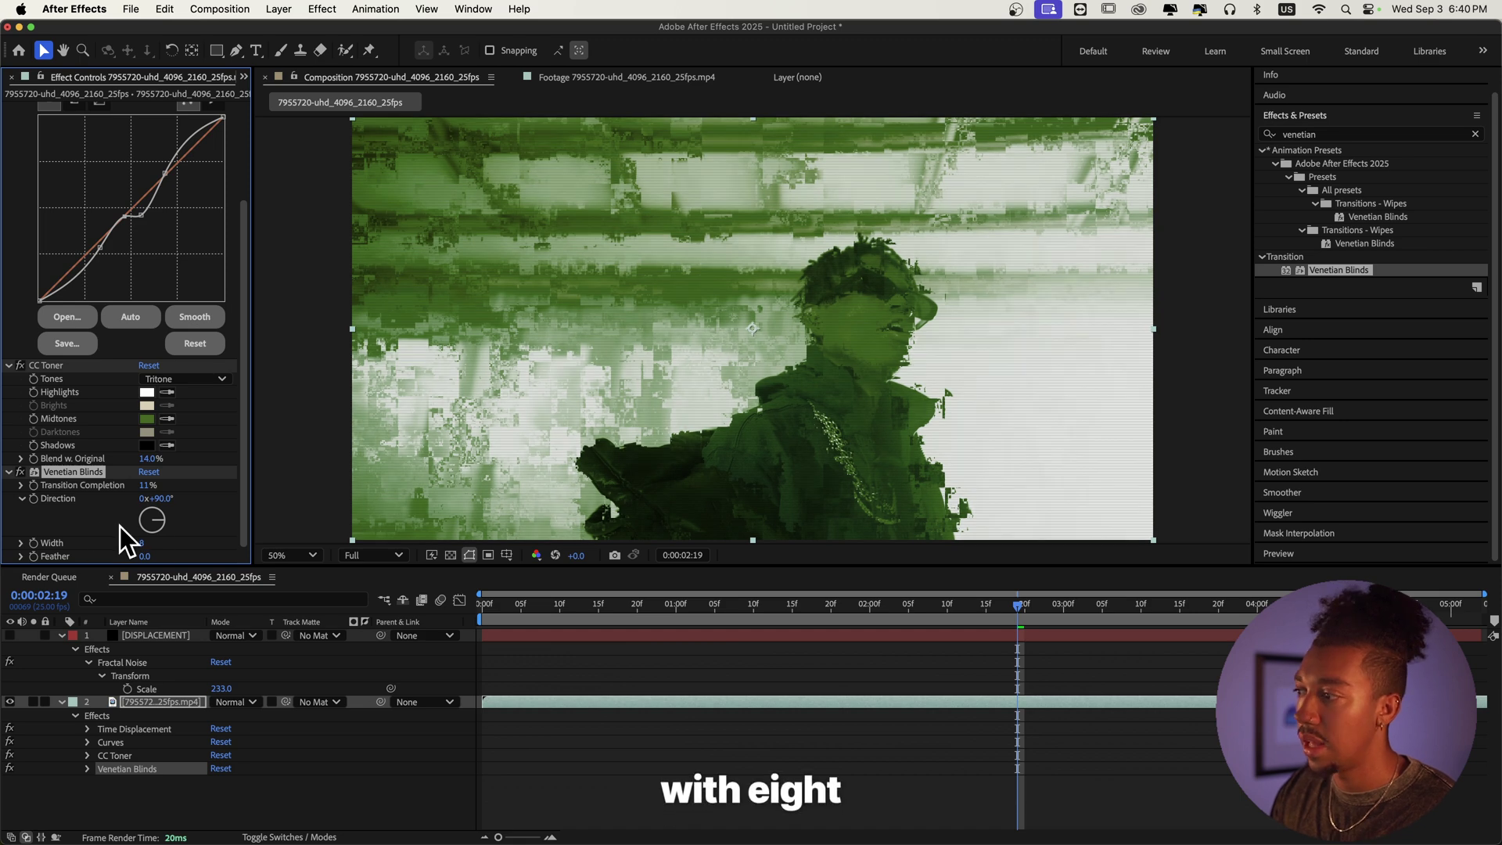
click(477, 602)
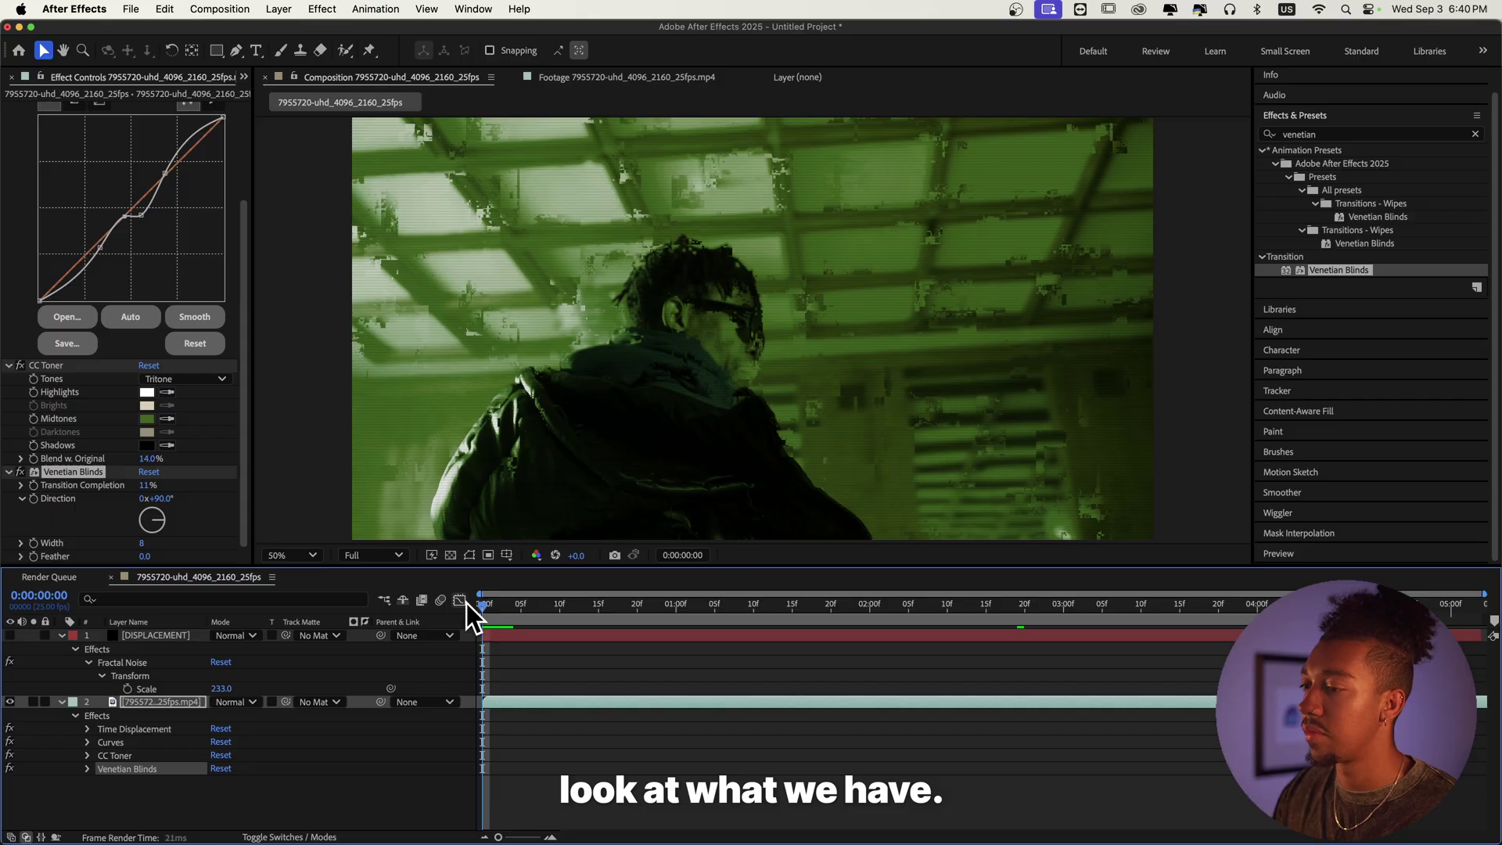
key(space)
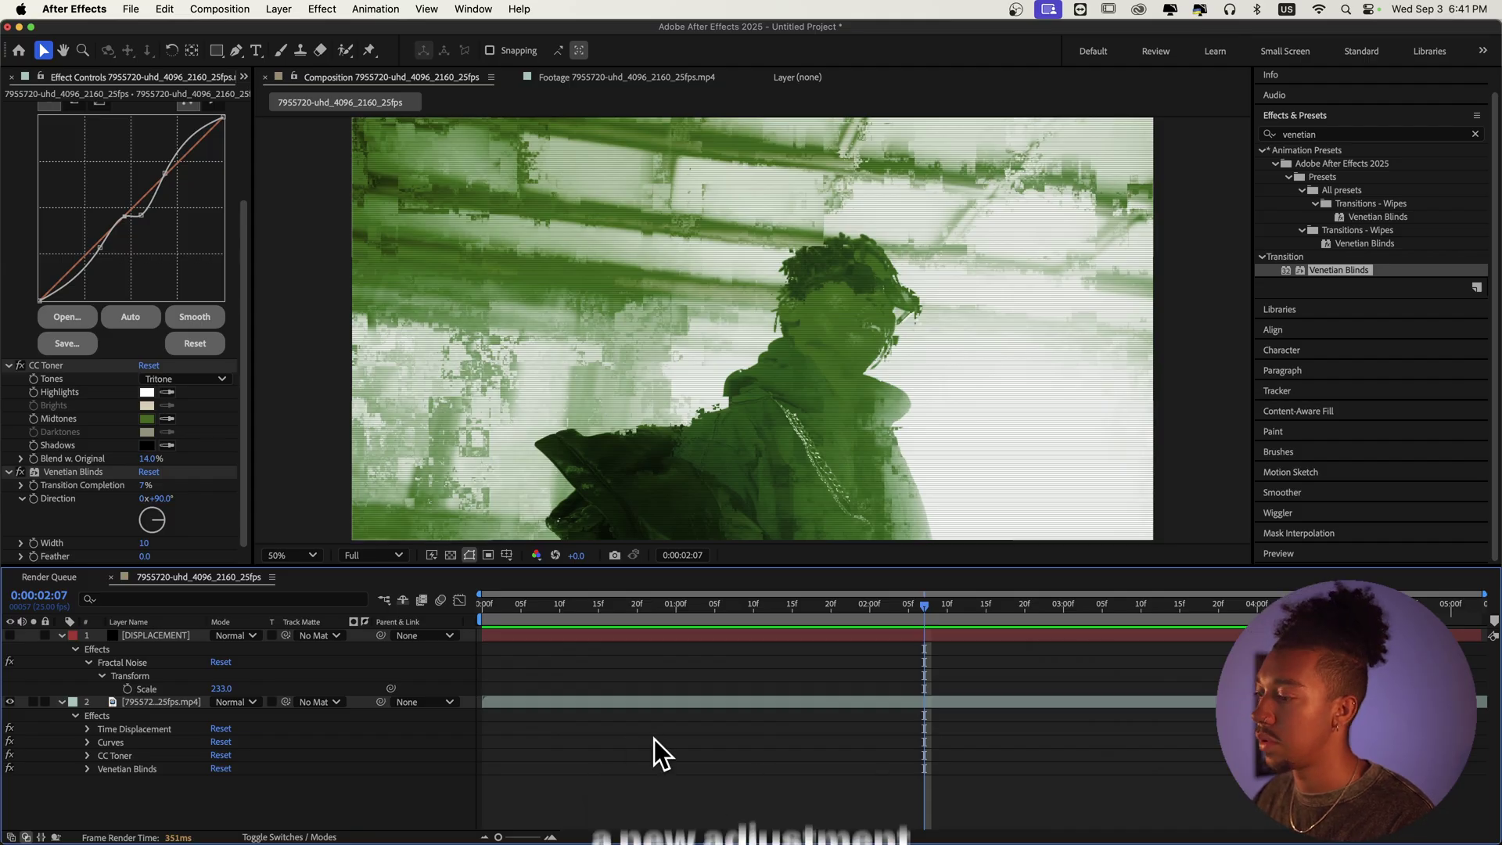
Step: Create a new adjustment layer above the other layers and apply the Exposure color correction effect to it
right_click(654, 739)
mouse_move(743, 640)
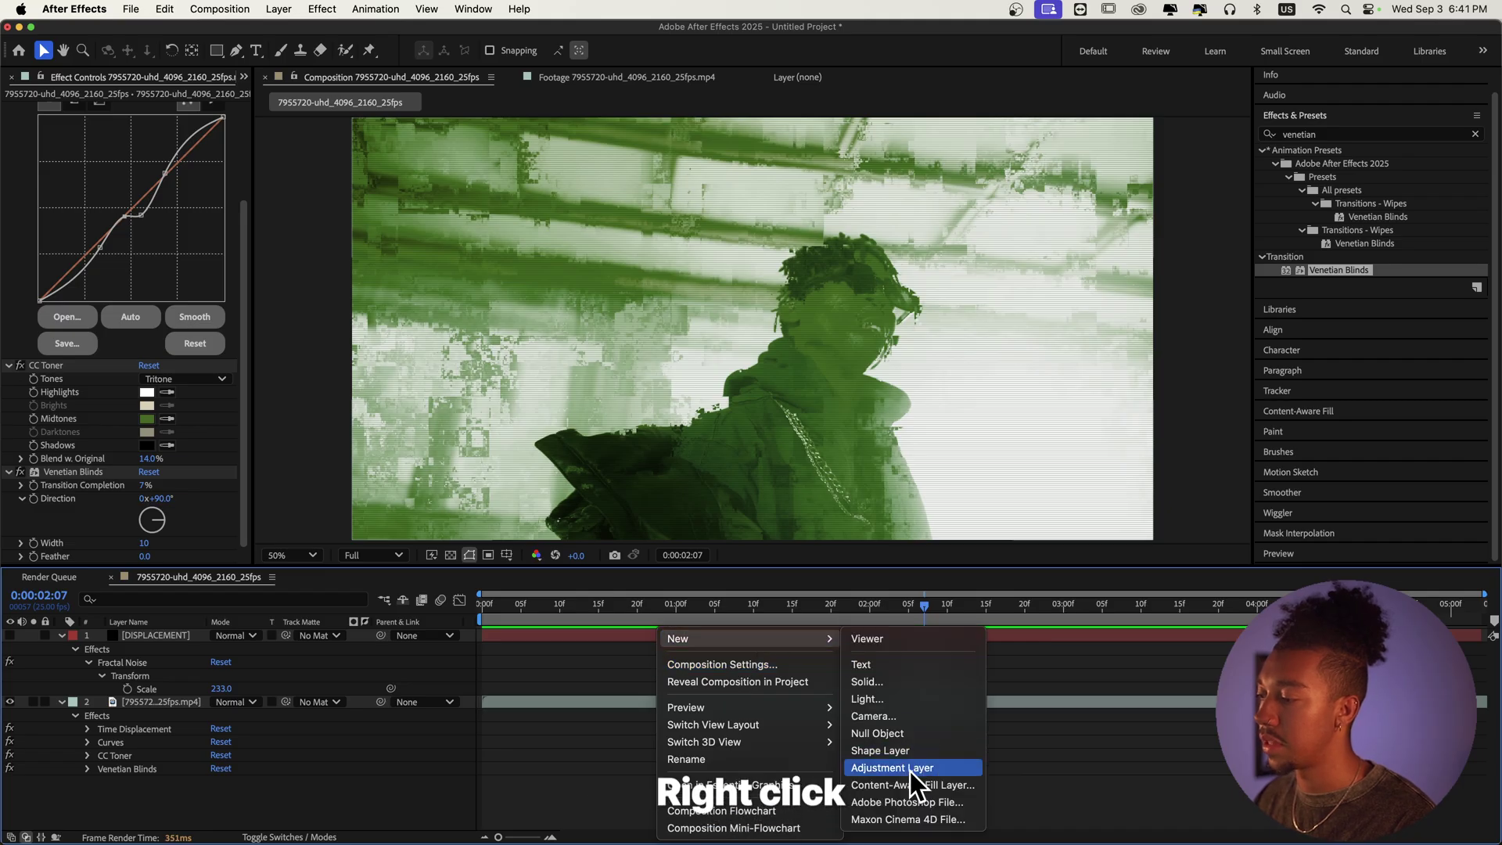
click(911, 770)
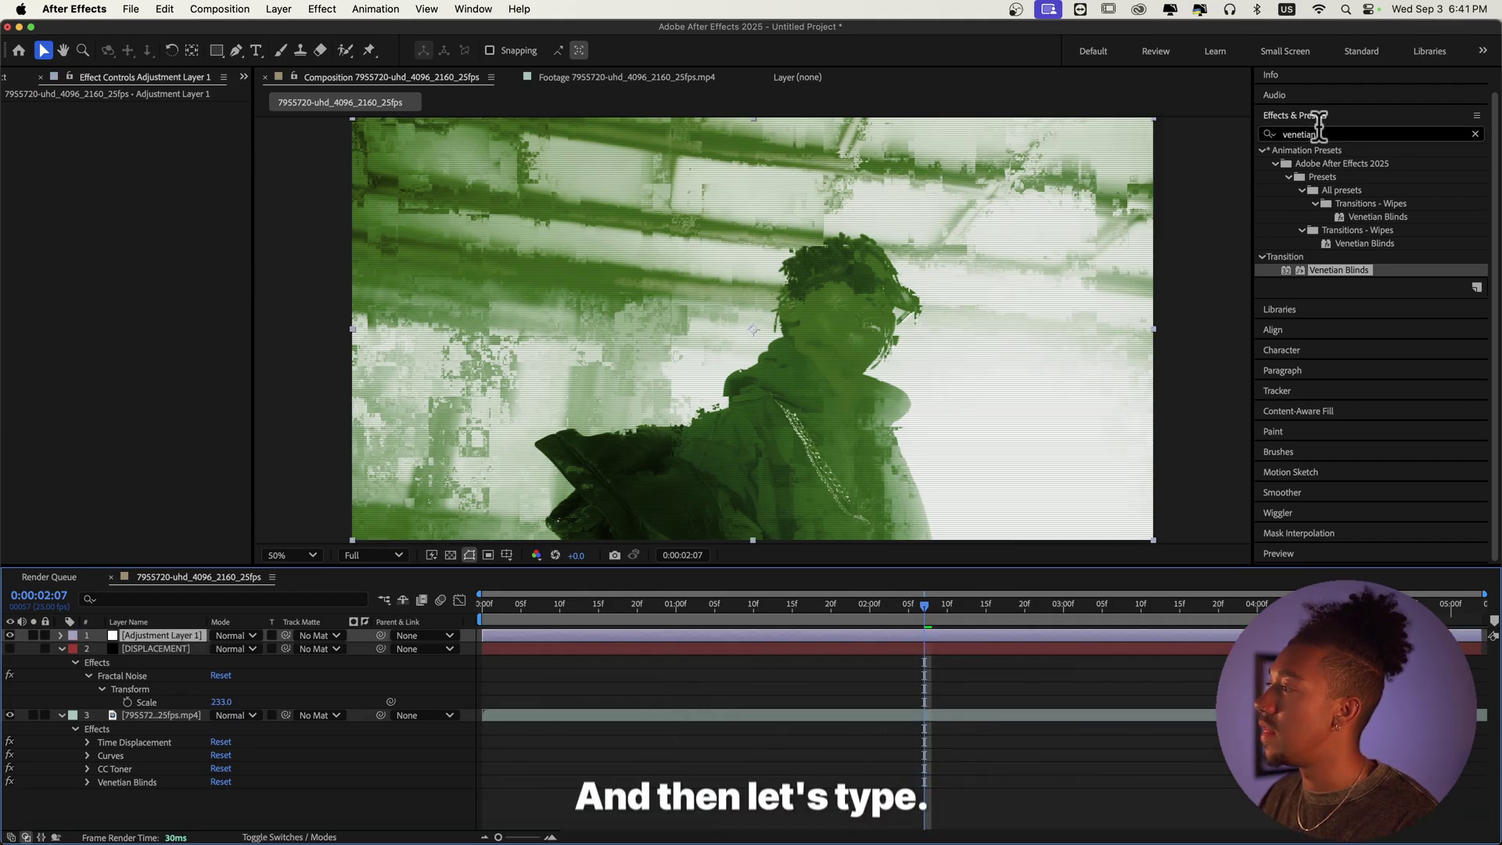
click(1333, 131)
text(exposure)
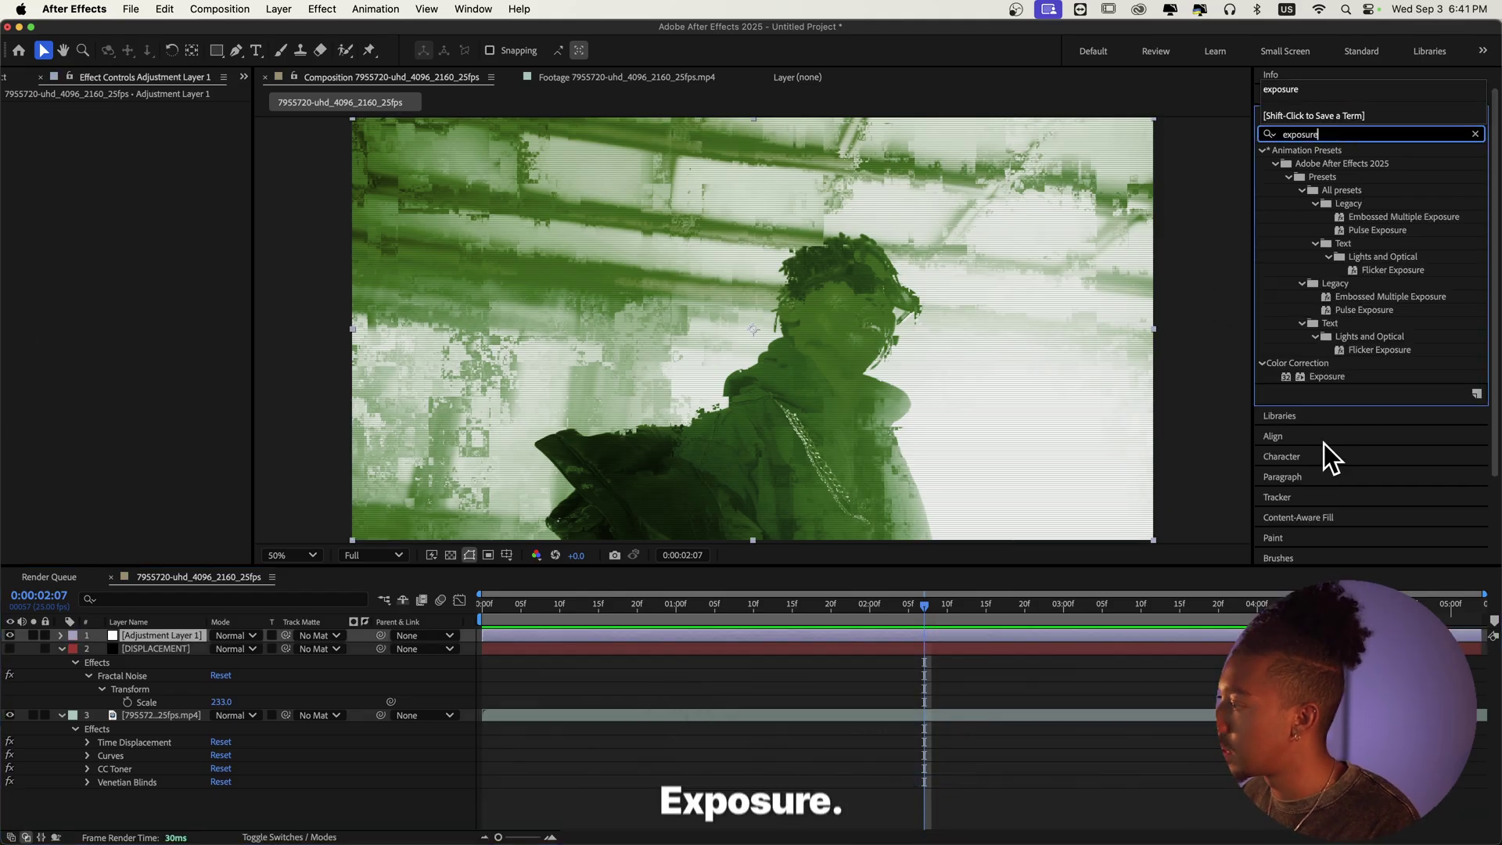
drag(1327, 377, 49, 167)
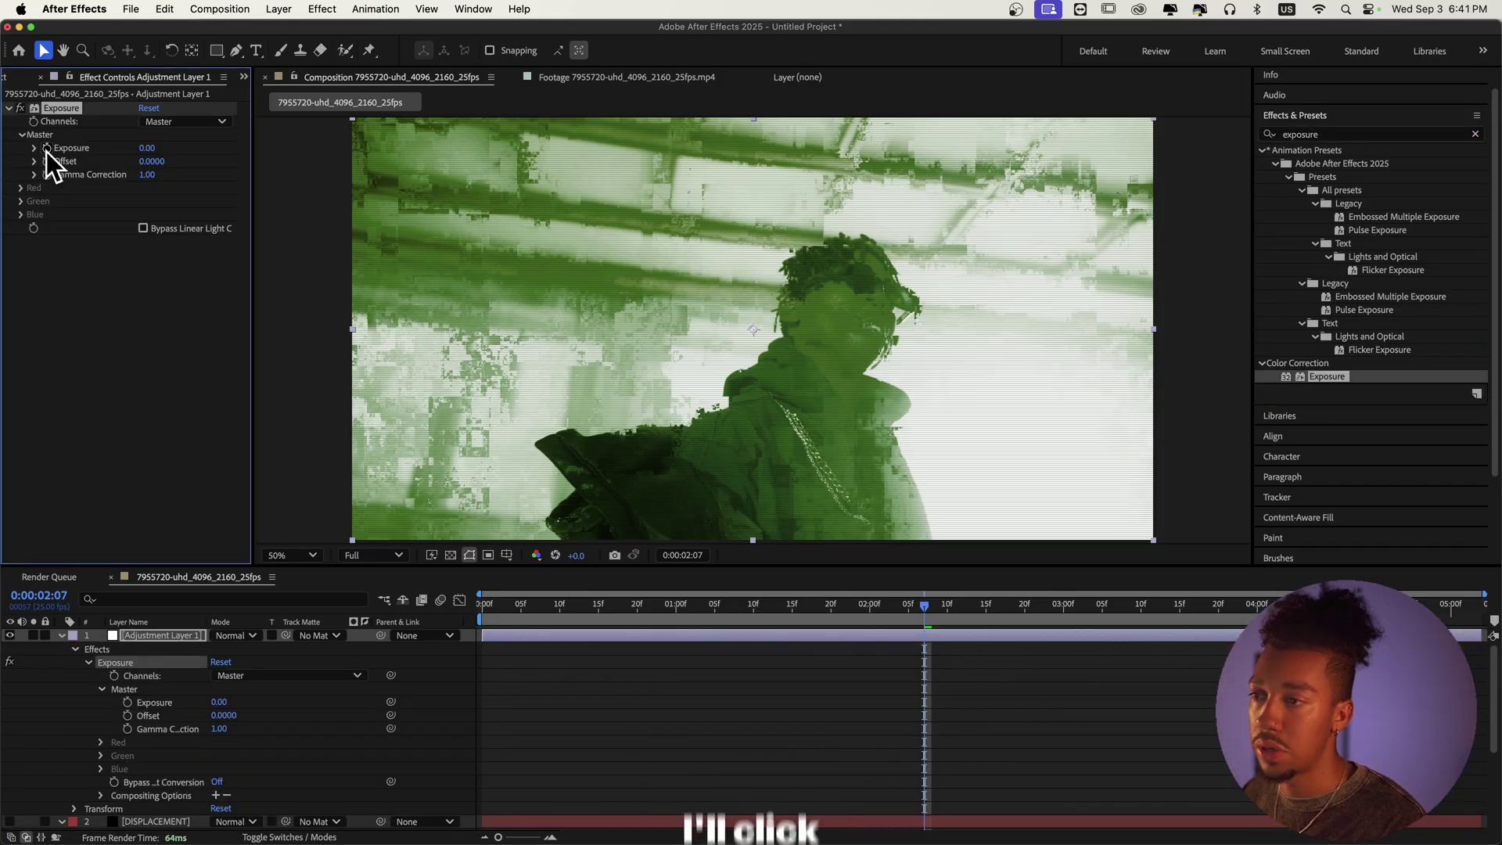
Step: Give the adjustment layer's master Exposure the expression posterizeTime(12); wiggle(24,1) and preview the flicker from the start
alt+click(46, 149)
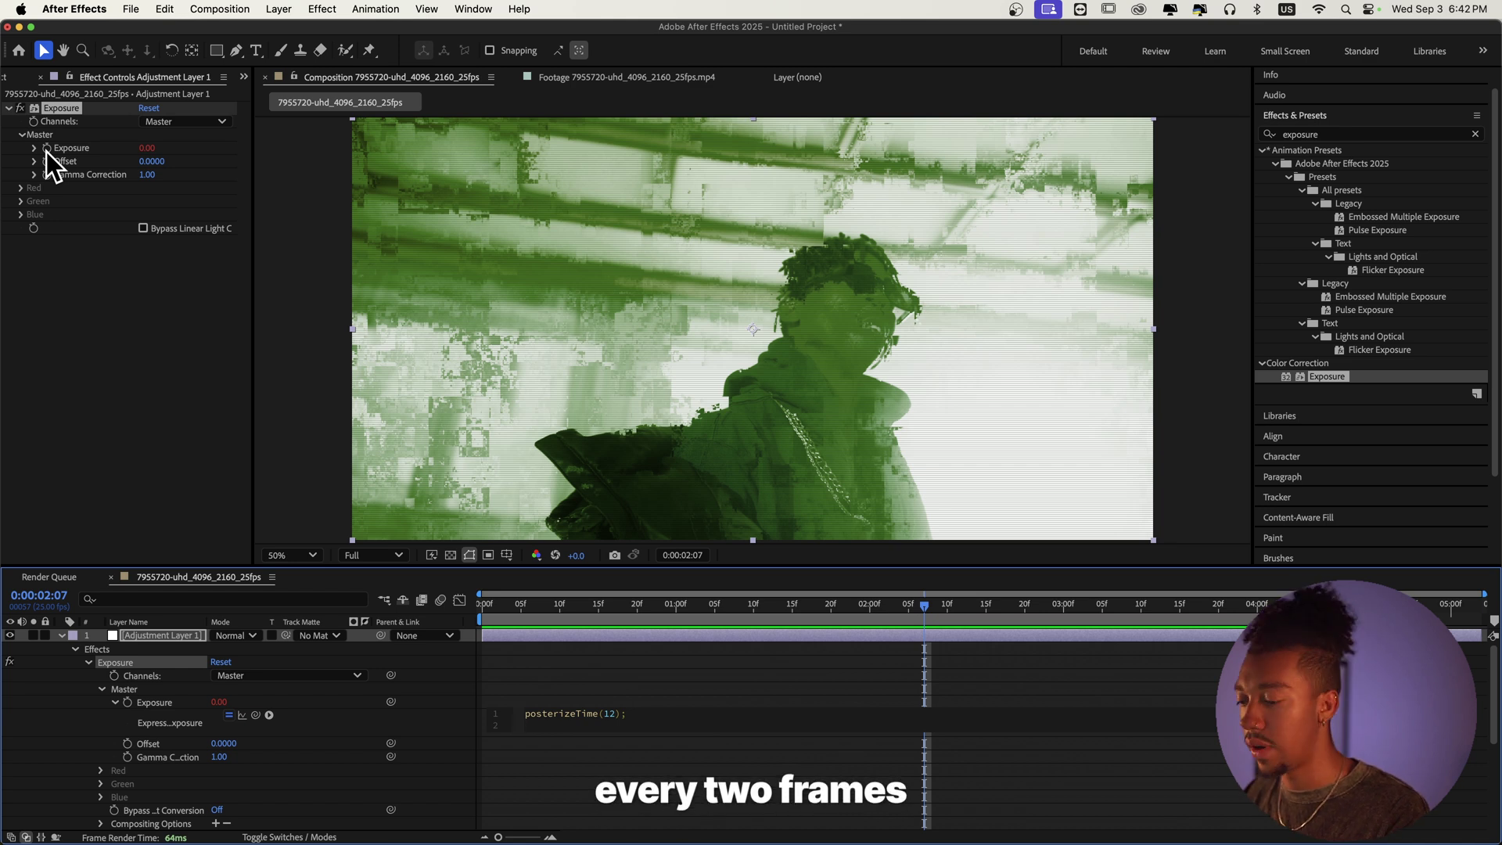
text(iggle())
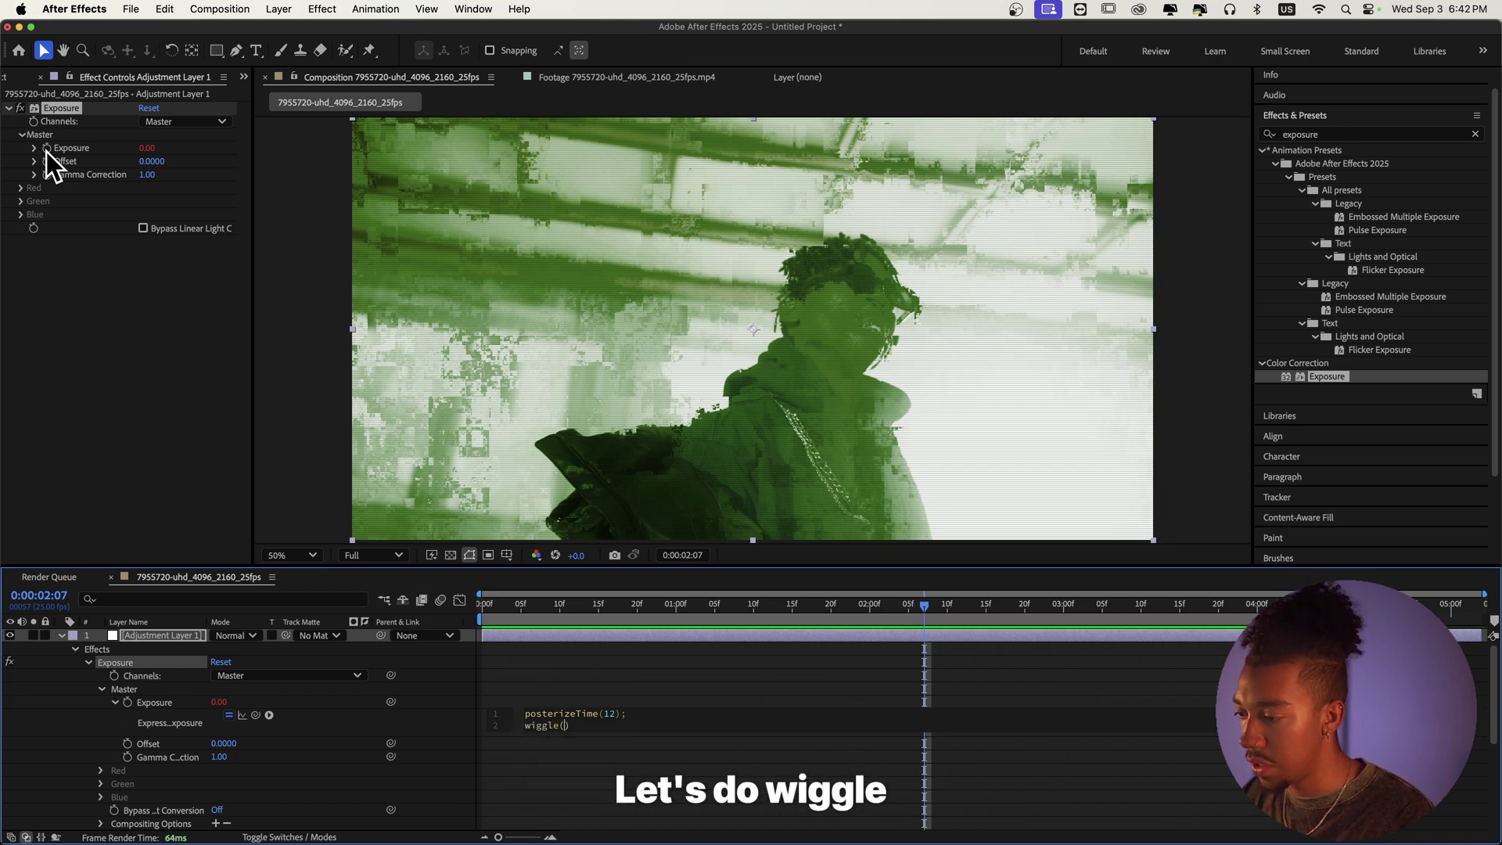
text(24,)
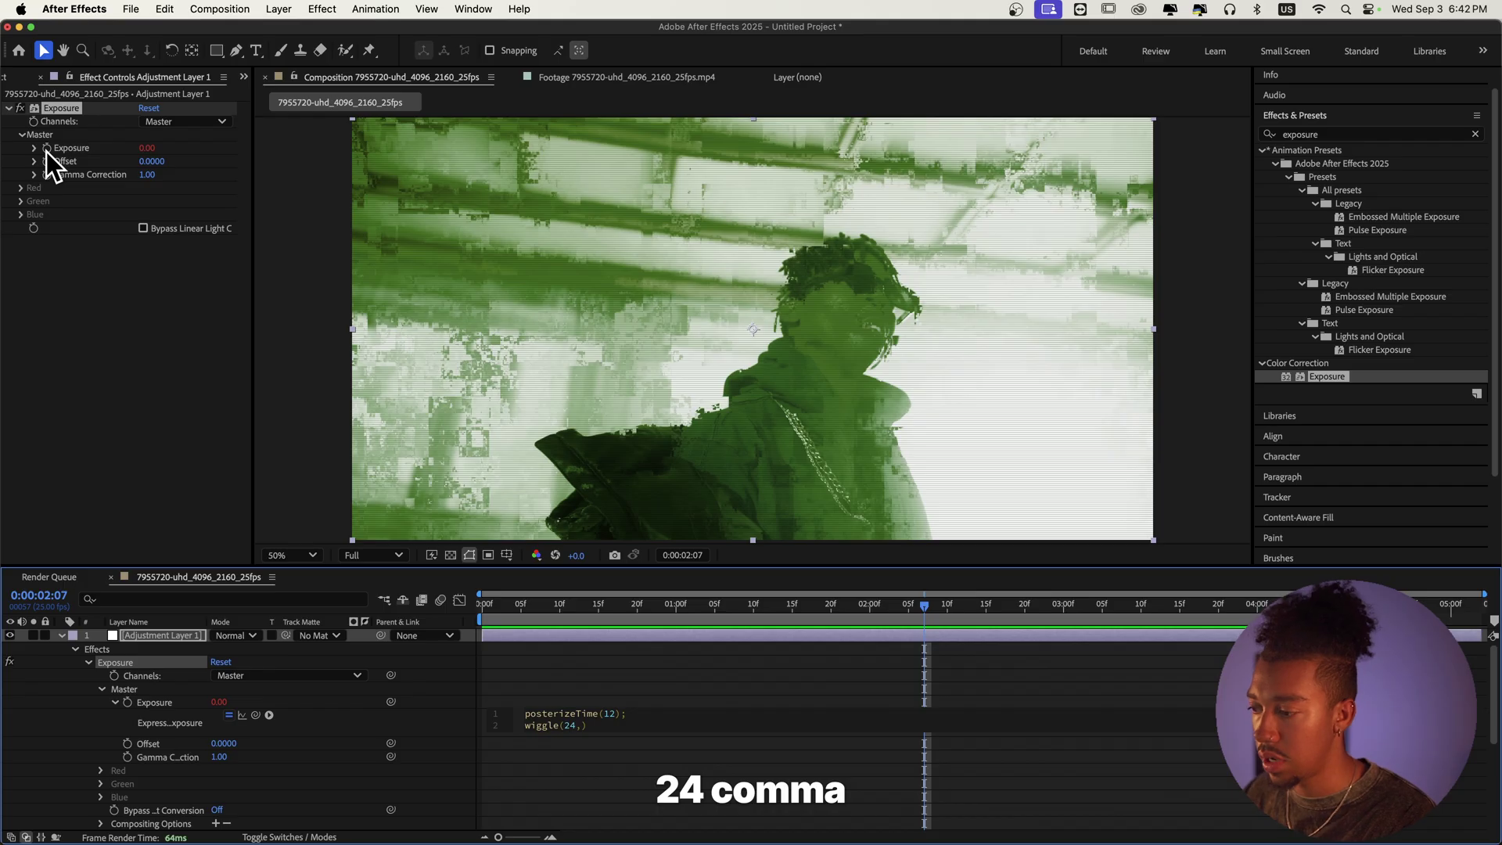
text(1)
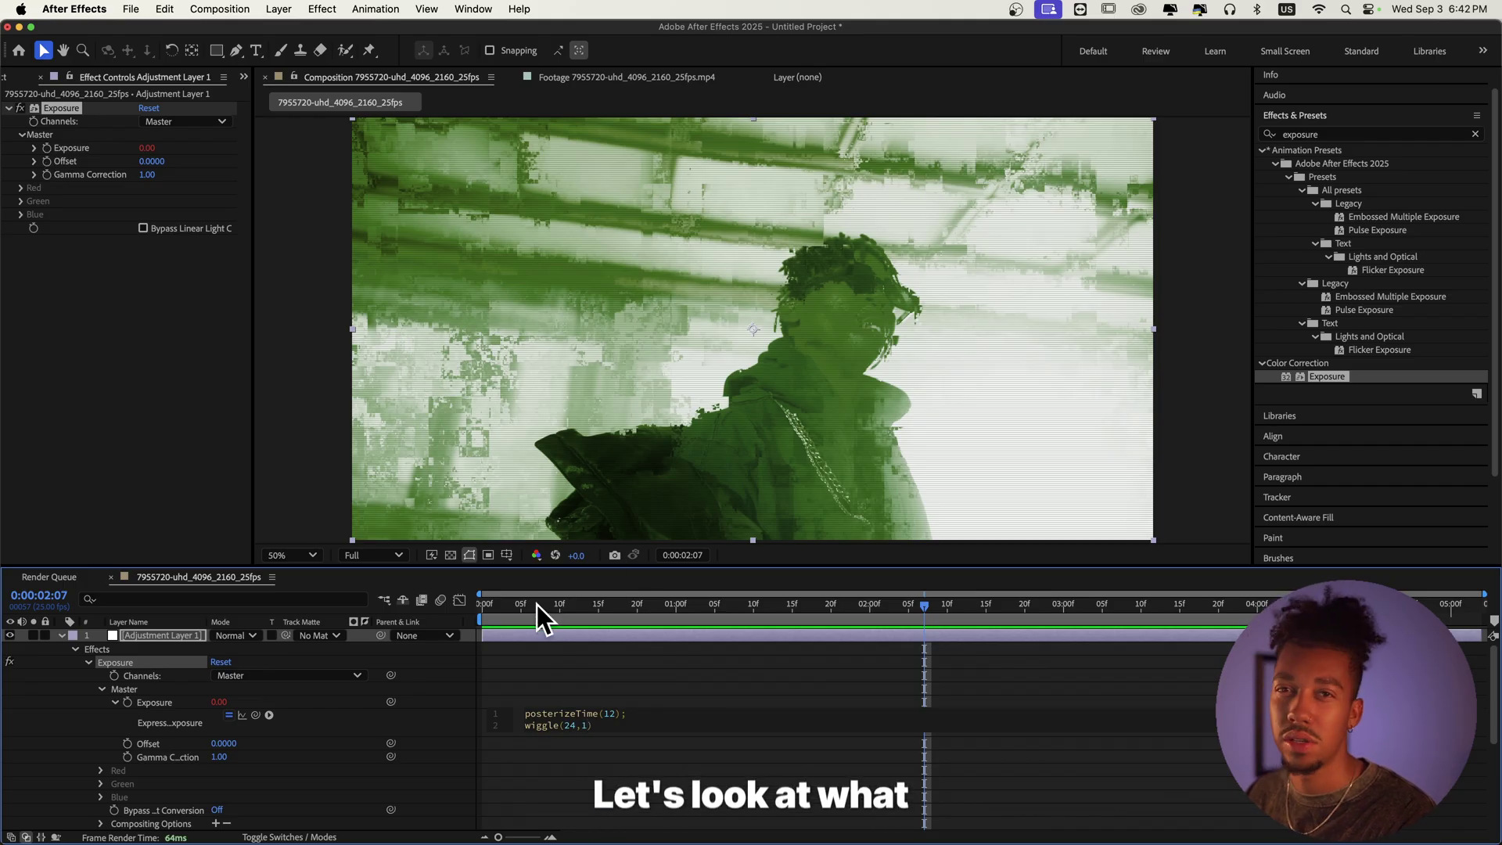
drag(536, 604, 448, 607)
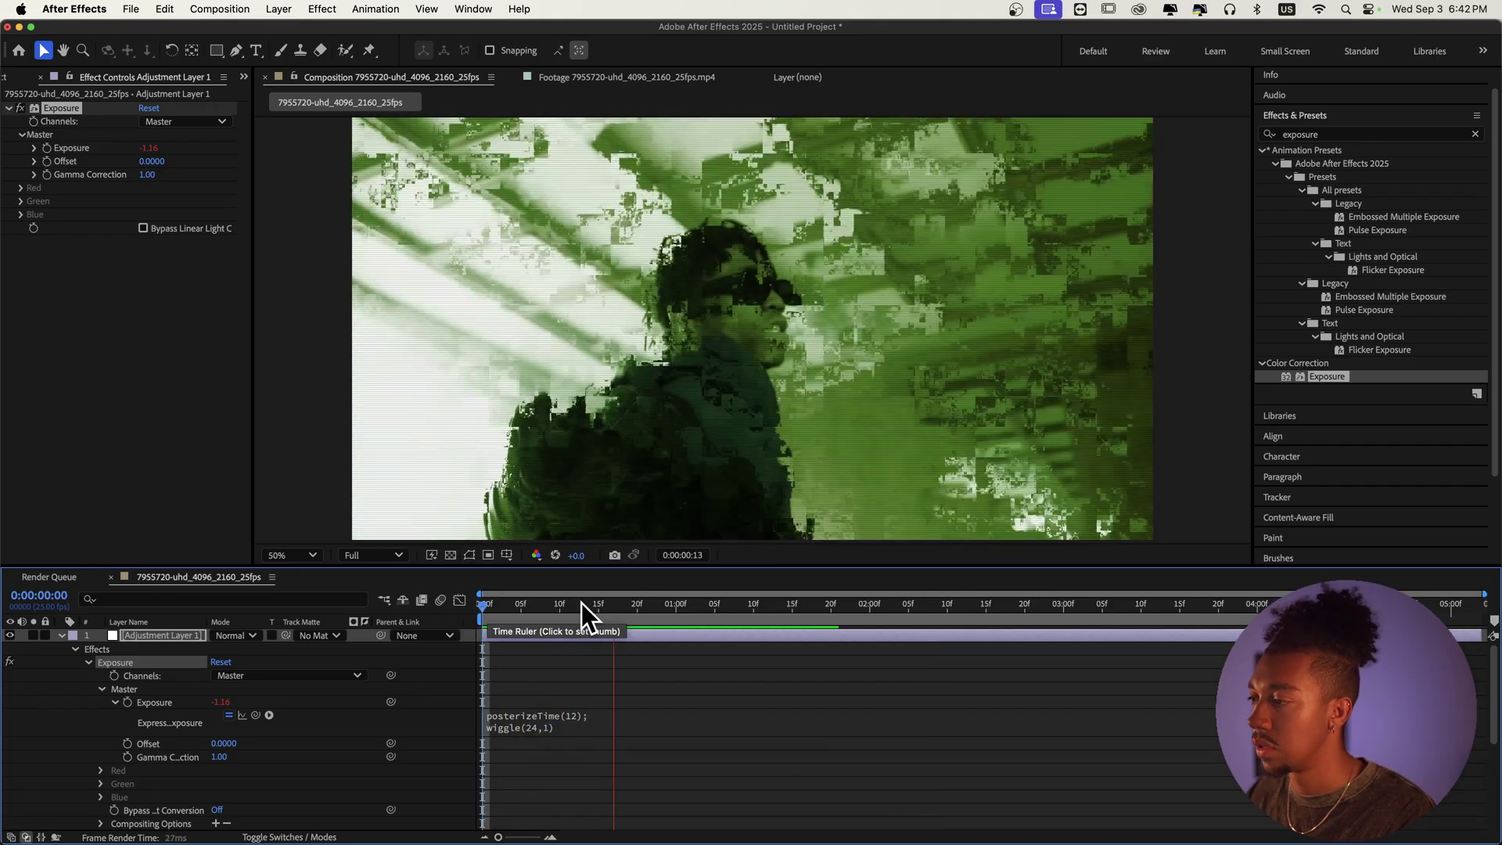